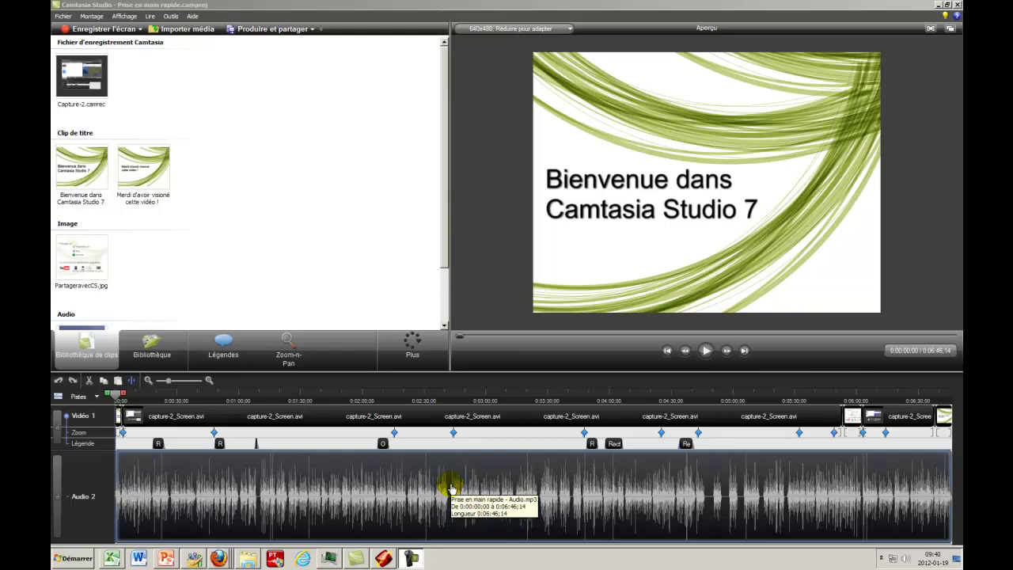
# Start a new empty project without saving the changes to the Prise en main rapide project
pyautogui.click(92, 420)
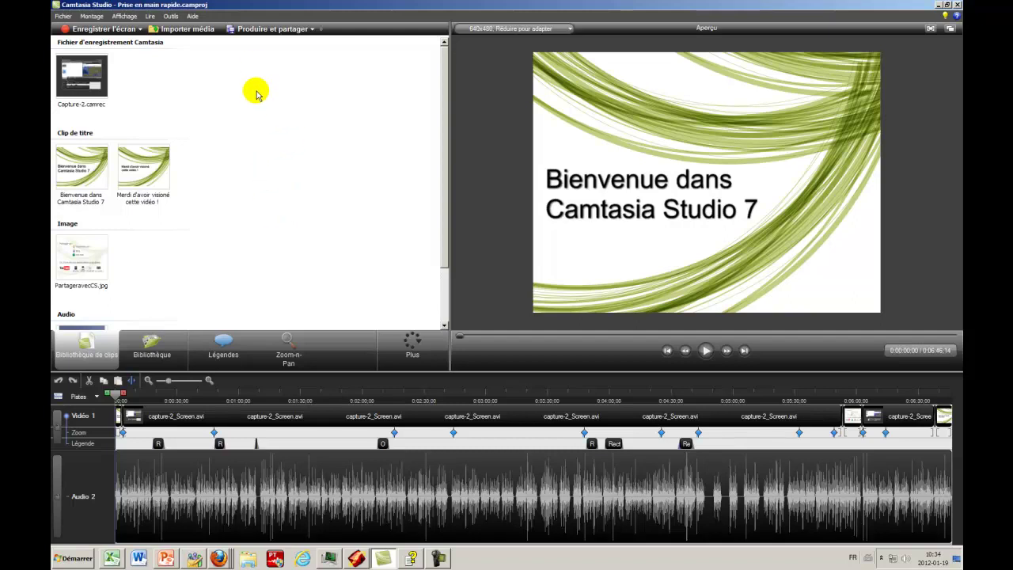
pyautogui.click(63, 18)
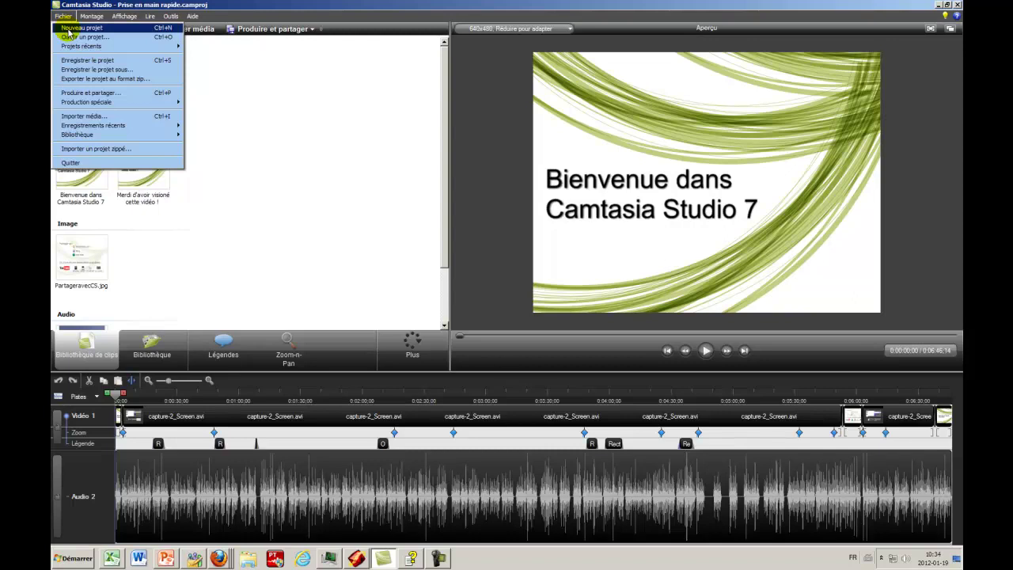
pyautogui.press('q')
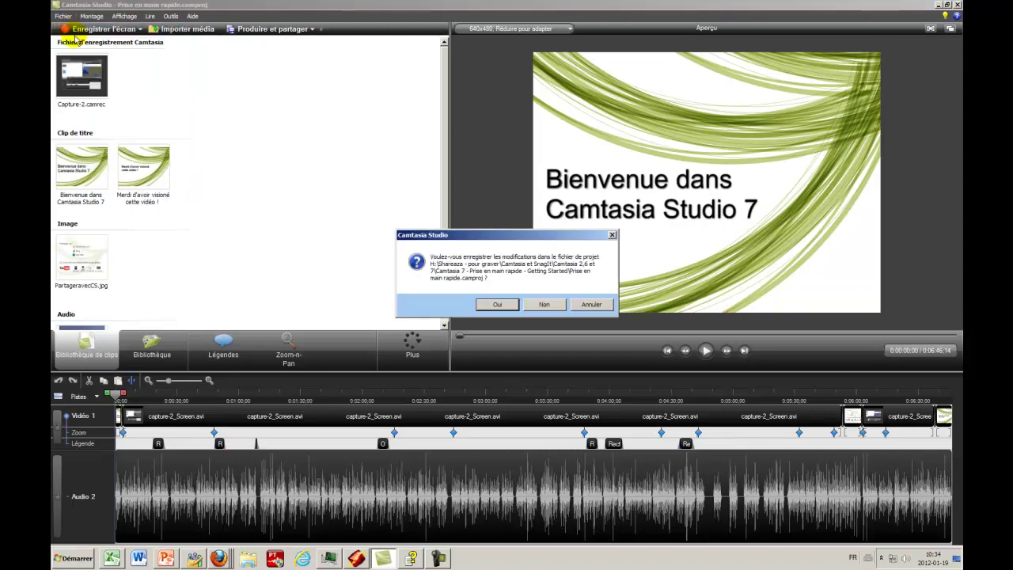
pyautogui.click(545, 305)
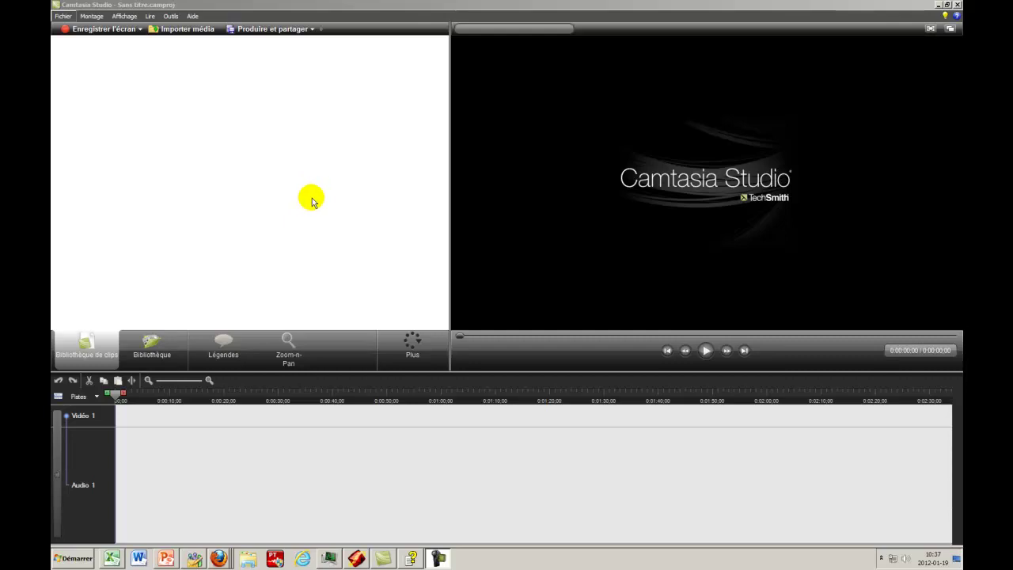
# Import four Camtasia recordings, three JPG images, three WAV sounds and the Rétro 2011 tsunami video into the clip bin
pyautogui.click(177, 30)
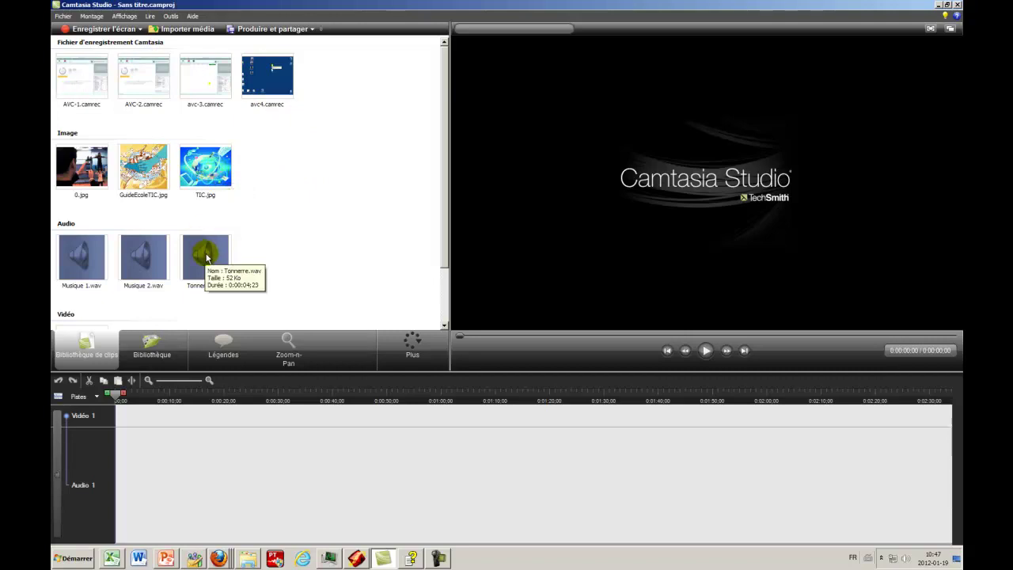
pyautogui.moveTo(443, 242); pyautogui.dragTo(427, 294)
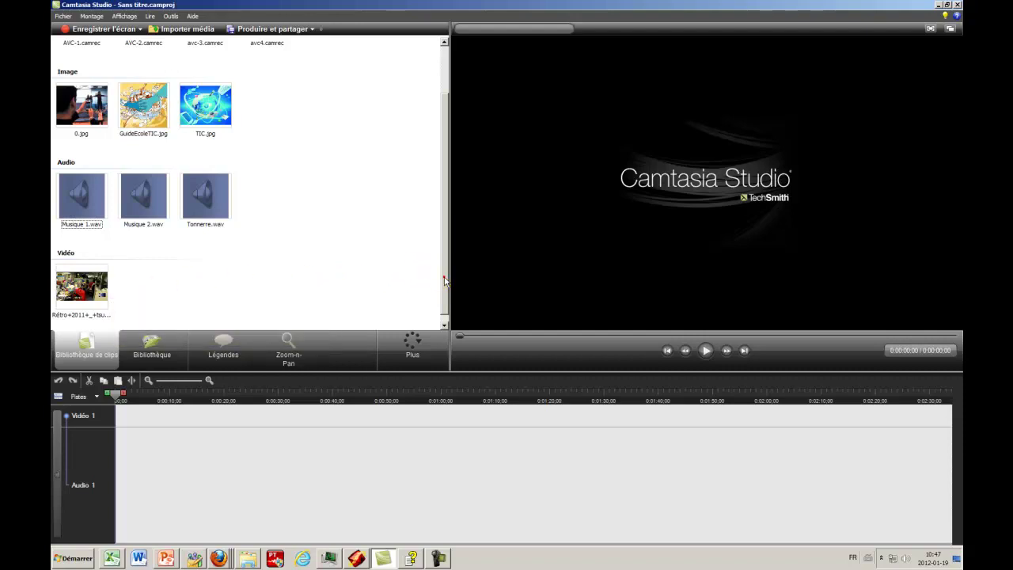
pyautogui.scroll(2, 445, 281)
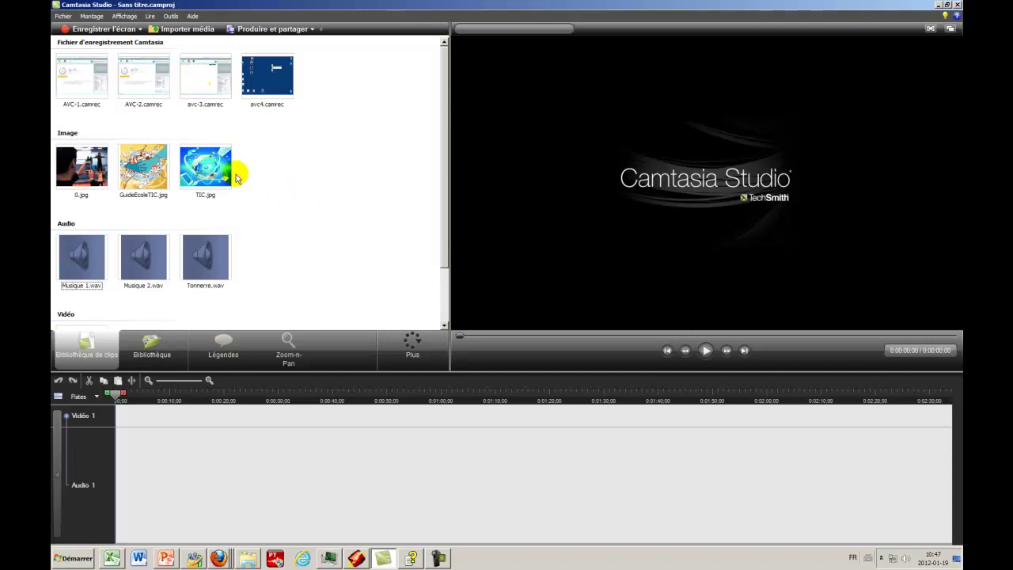
# Add AVC-1.camrec to the start of the timeline and set the project dimensions to 1280 x 720 (YouTube et HD)
pyautogui.click(79, 82)
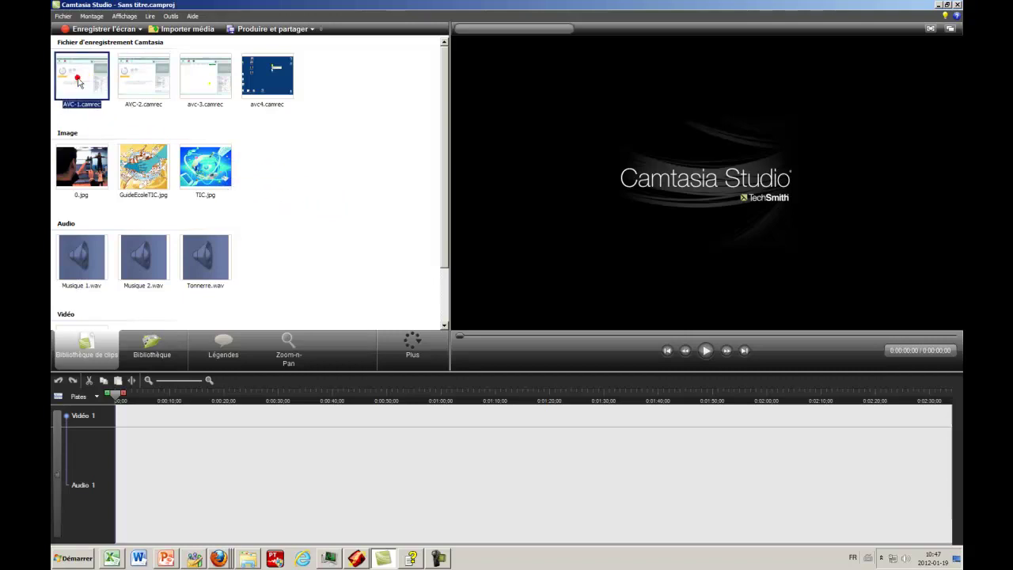
pyautogui.moveTo(79, 82); pyautogui.dragTo(124, 424)
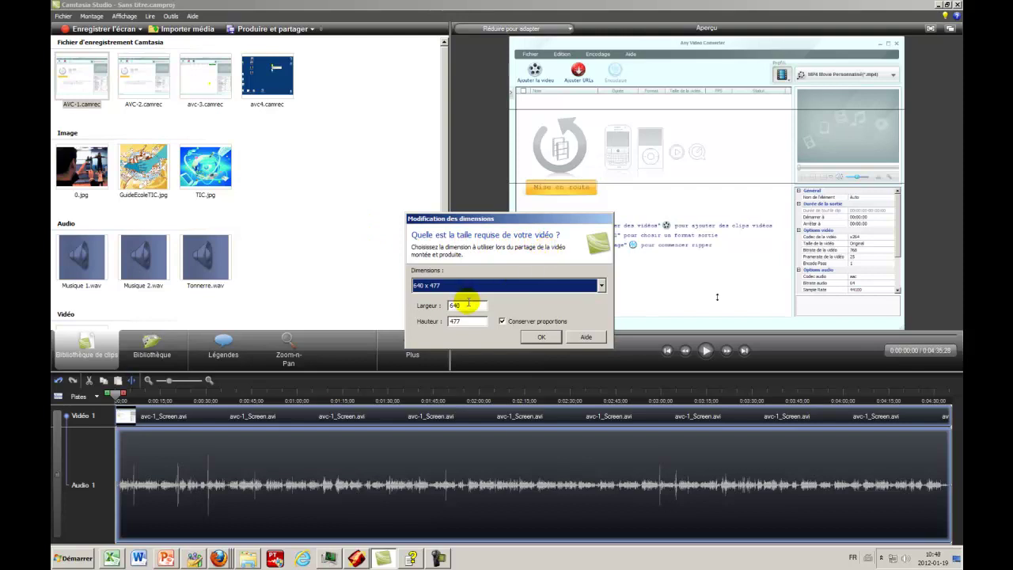
pyautogui.click(601, 286)
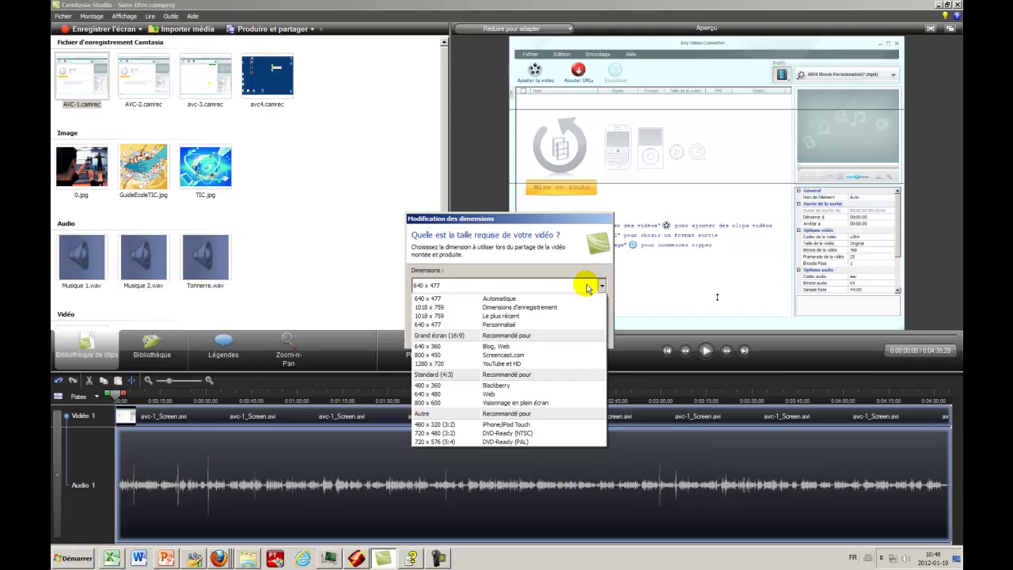
pyautogui.click(537, 365)
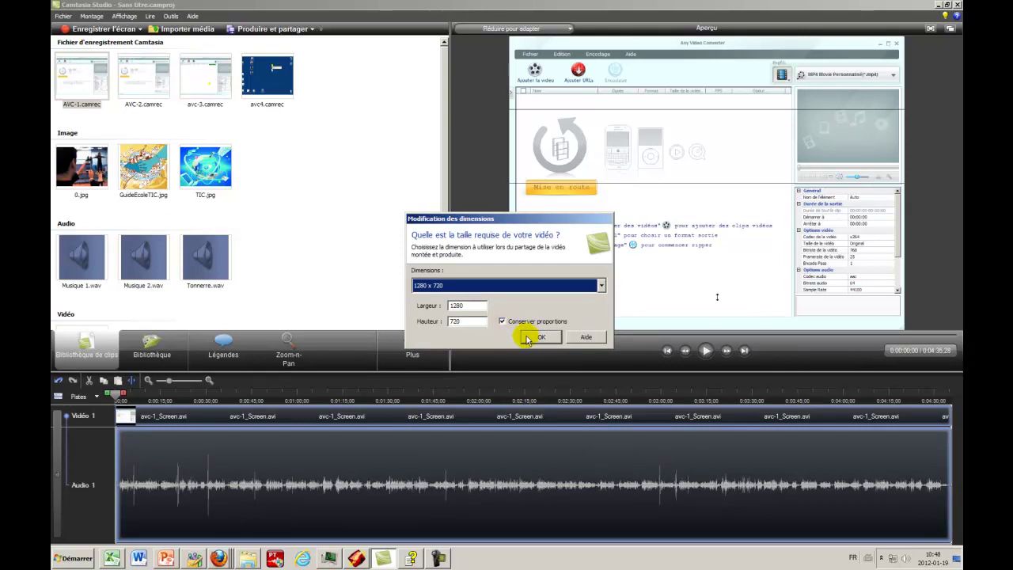
pyautogui.click(529, 338)
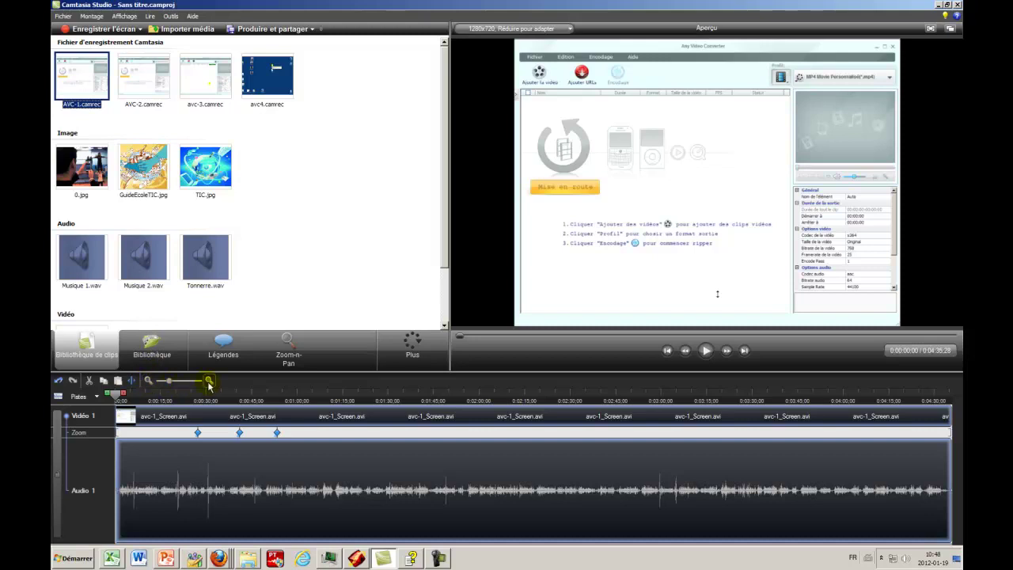
# Add avc-3.camrec and avc4.camrec to the timeline one after the other, following the AVC-1 clip
pyautogui.click(148, 381)
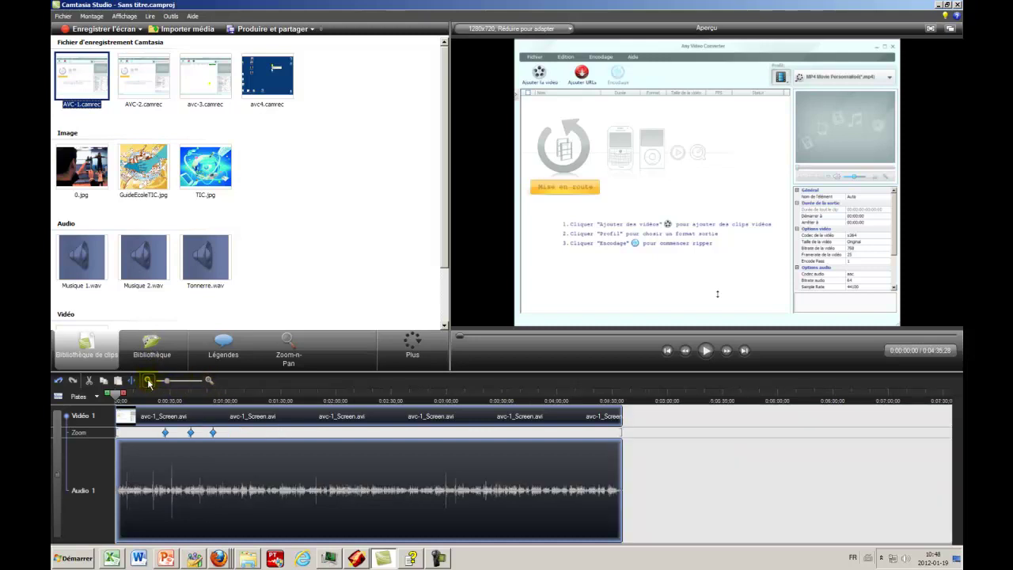
pyautogui.click(148, 381)
pyautogui.click(148, 380)
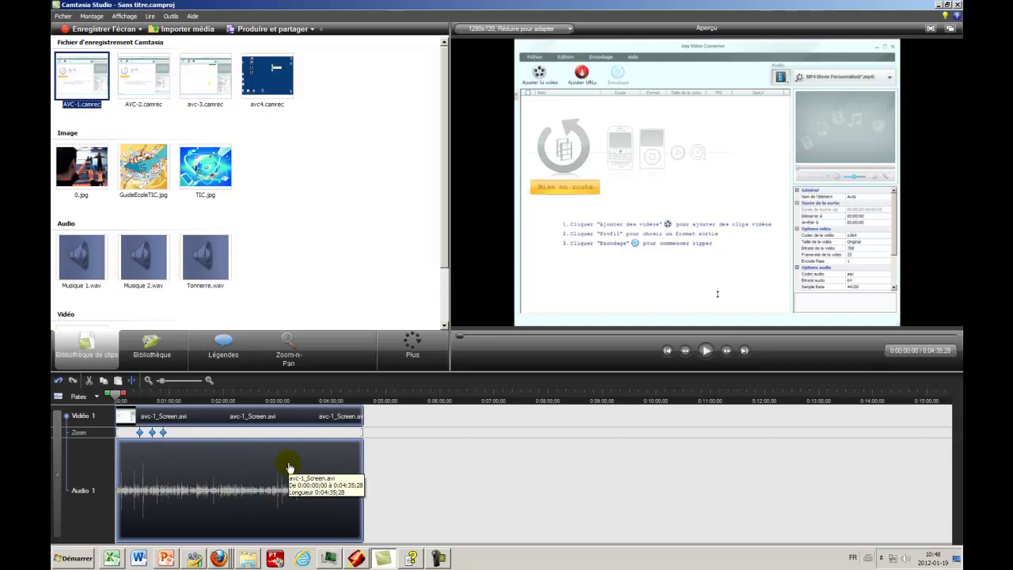
pyautogui.moveTo(204, 79); pyautogui.dragTo(391, 451)
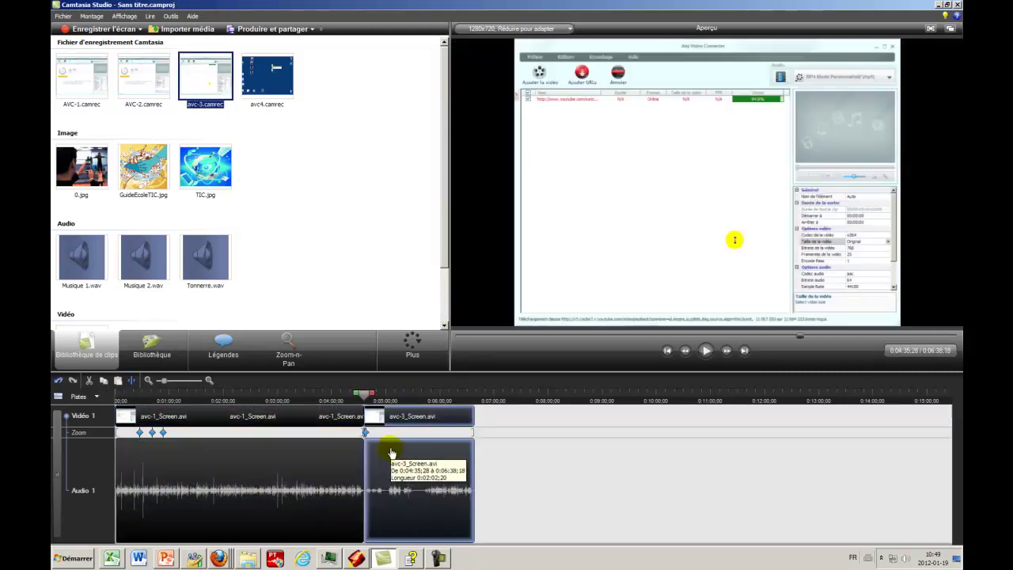
pyautogui.moveTo(258, 79); pyautogui.dragTo(478, 471)
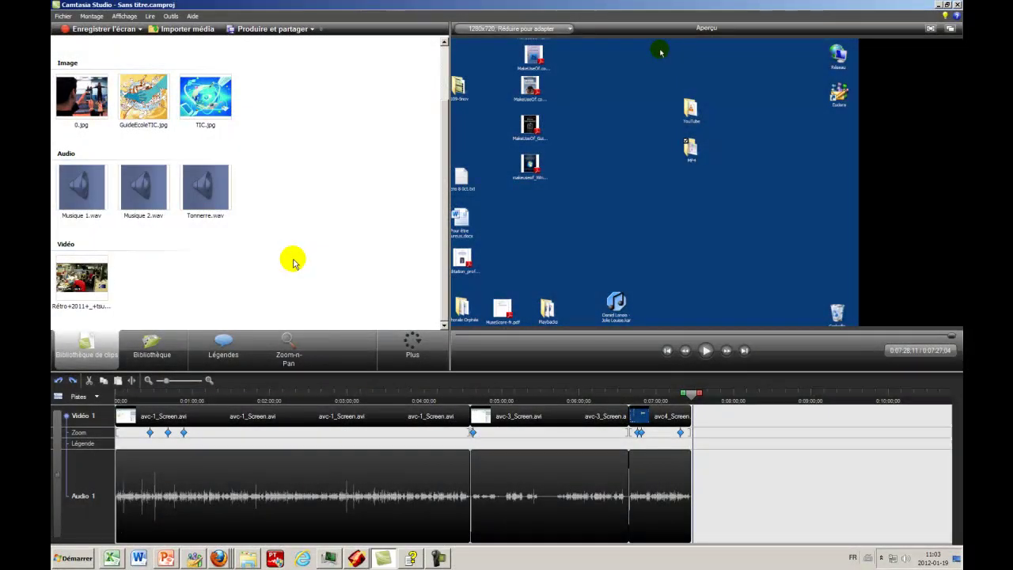
# Add the GuideEcoleTIC.jpg image to the video track after the avc4 clip and accept its existing image duration
pyautogui.click(444, 242)
pyautogui.moveTo(444, 242); pyautogui.dragTo(448, 197)
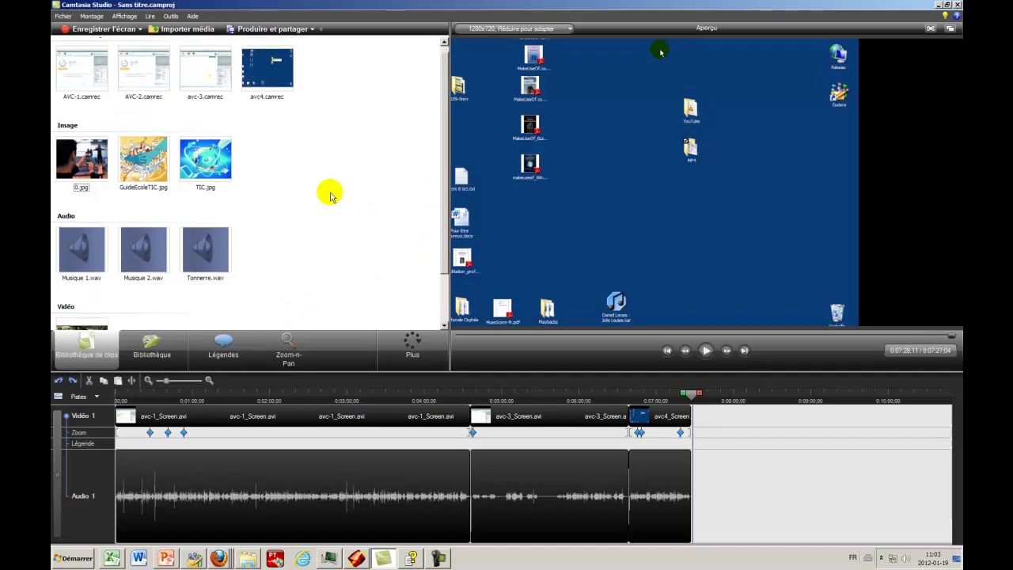
pyautogui.click(141, 160)
pyautogui.moveTo(140, 160); pyautogui.dragTo(700, 419)
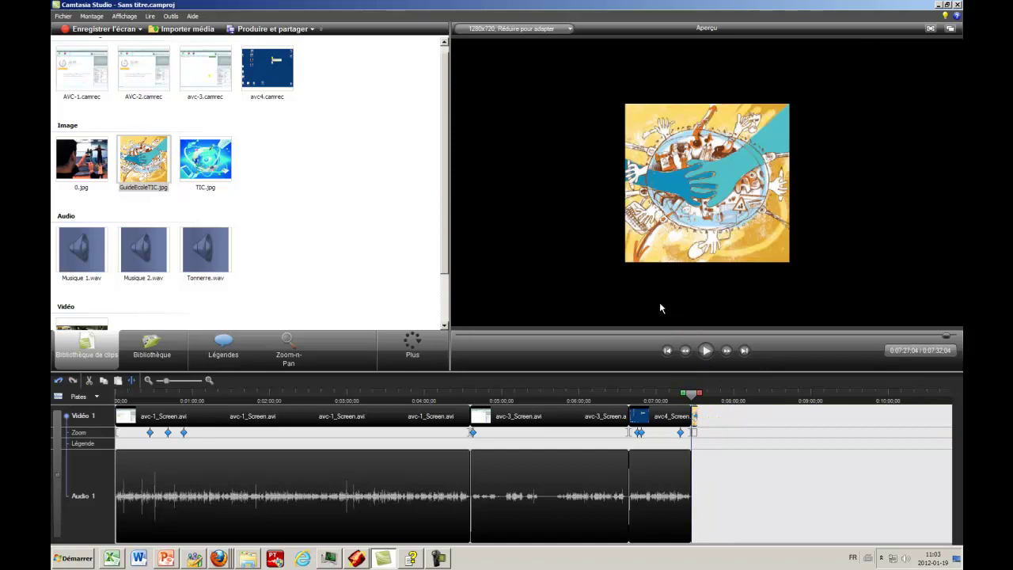
pyautogui.rightClick(695, 418)
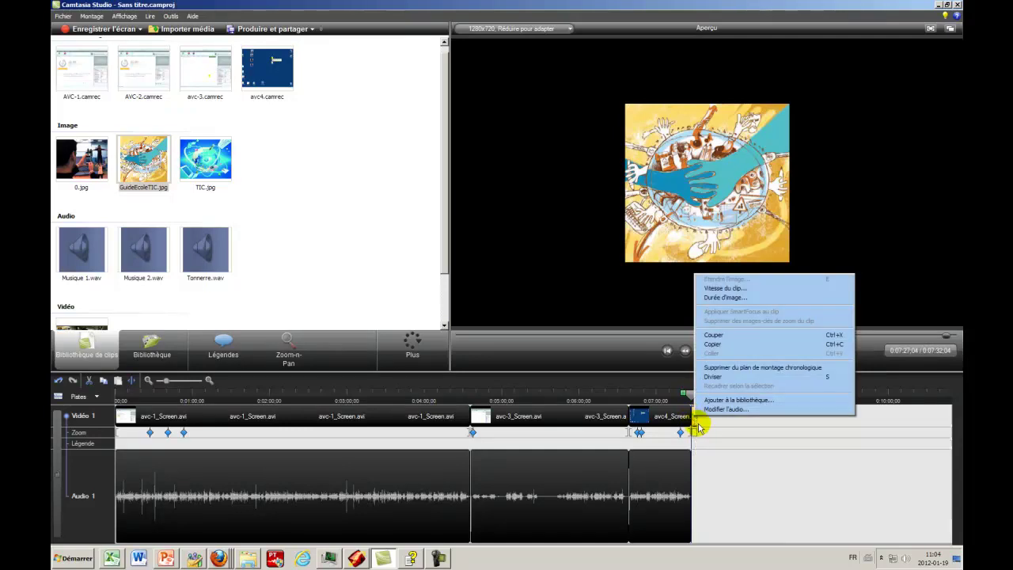
pyautogui.click(722, 298)
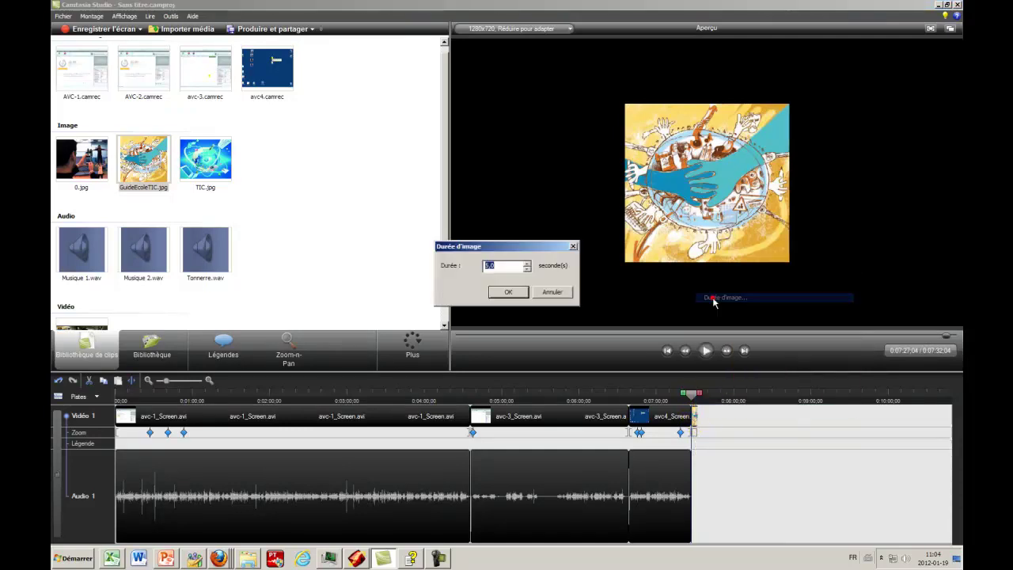
pyautogui.click(496, 293)
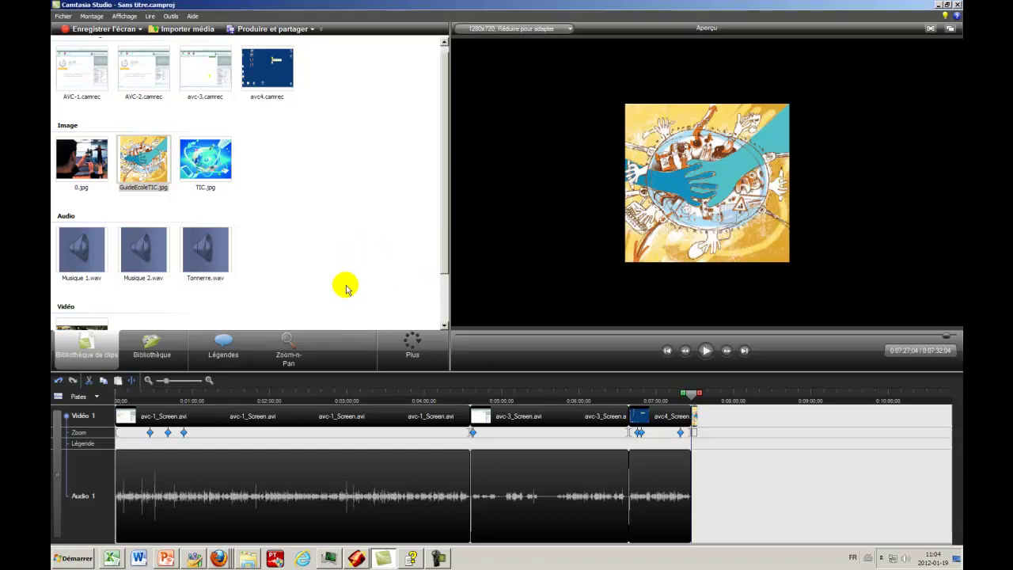
# Delete the avc-1 clip from the timeline and move the avc4 clip ahead of the avc-3 clip
pyautogui.click(295, 422)
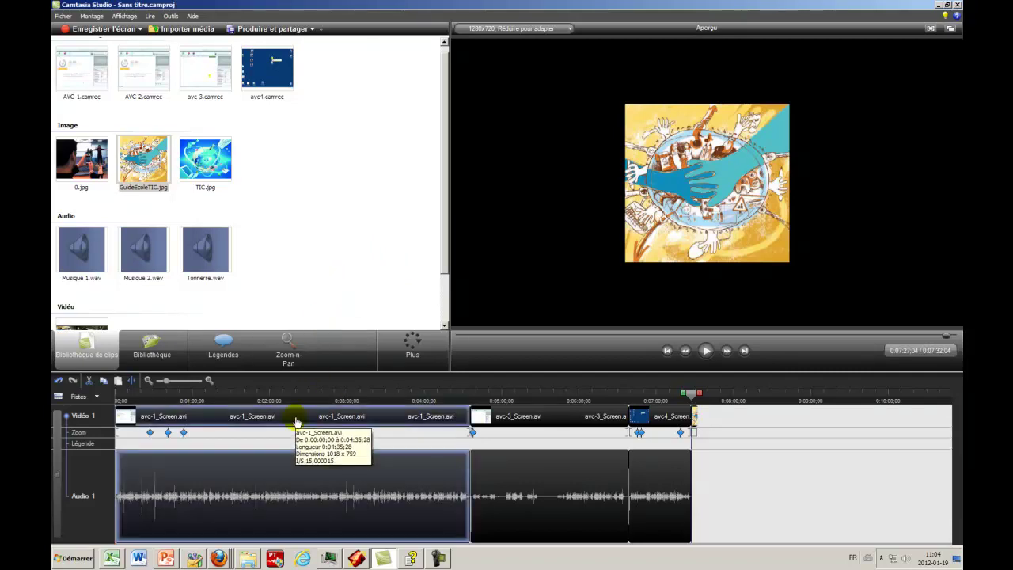
pyautogui.press('Delete')
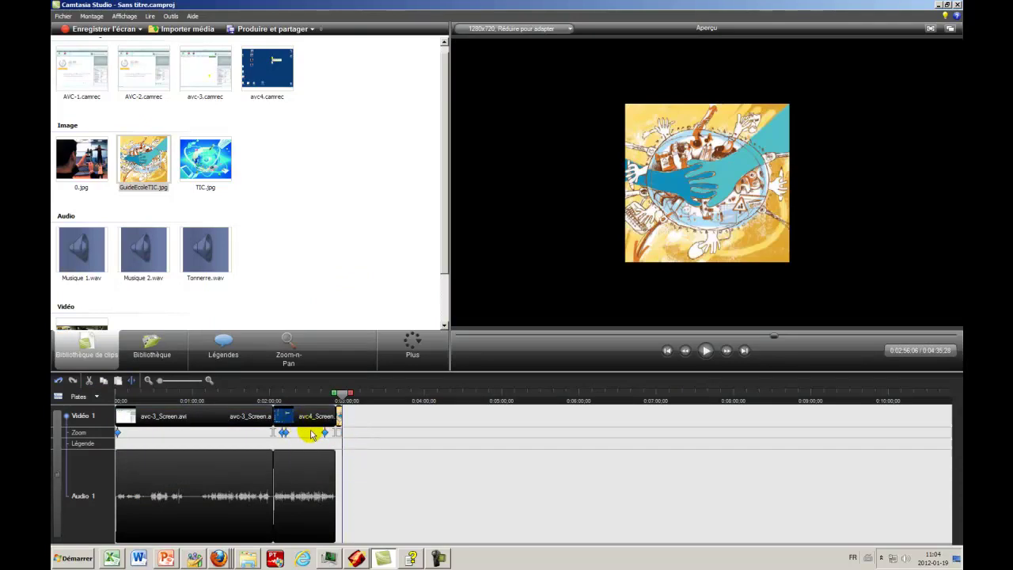
pyautogui.click(305, 417)
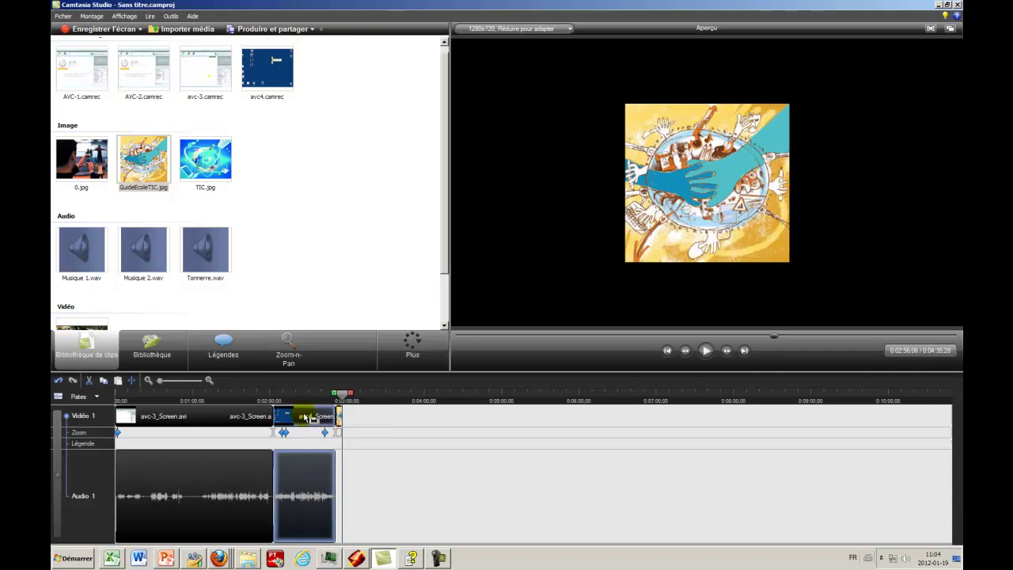
pyautogui.moveTo(305, 417); pyautogui.dragTo(154, 417)
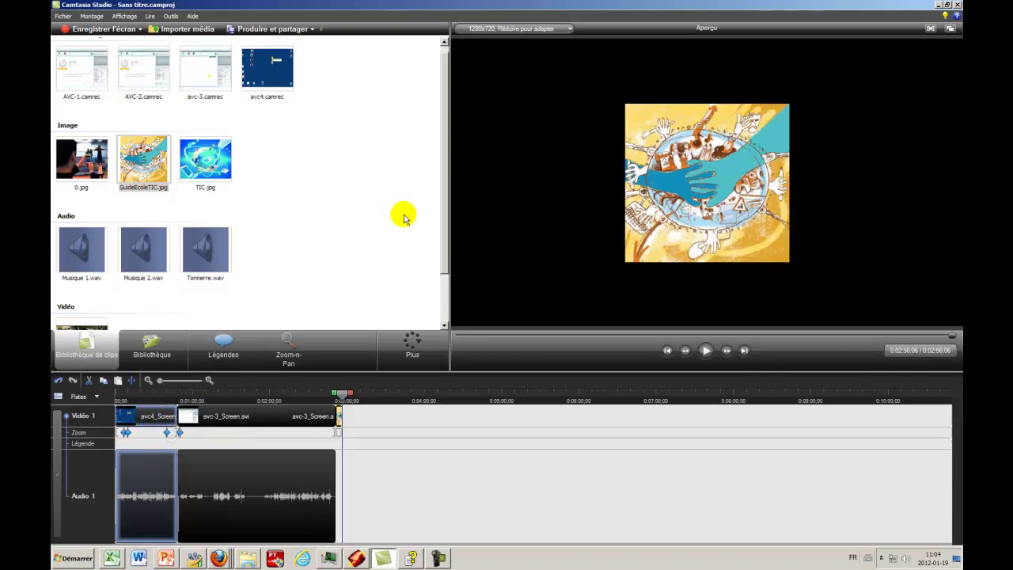
# Add the Rétro 2011 tsunami video to the end of the video track, after the GuideEcoleTIC.jpg image
pyautogui.moveTo(444, 211); pyautogui.dragTo(441, 260)
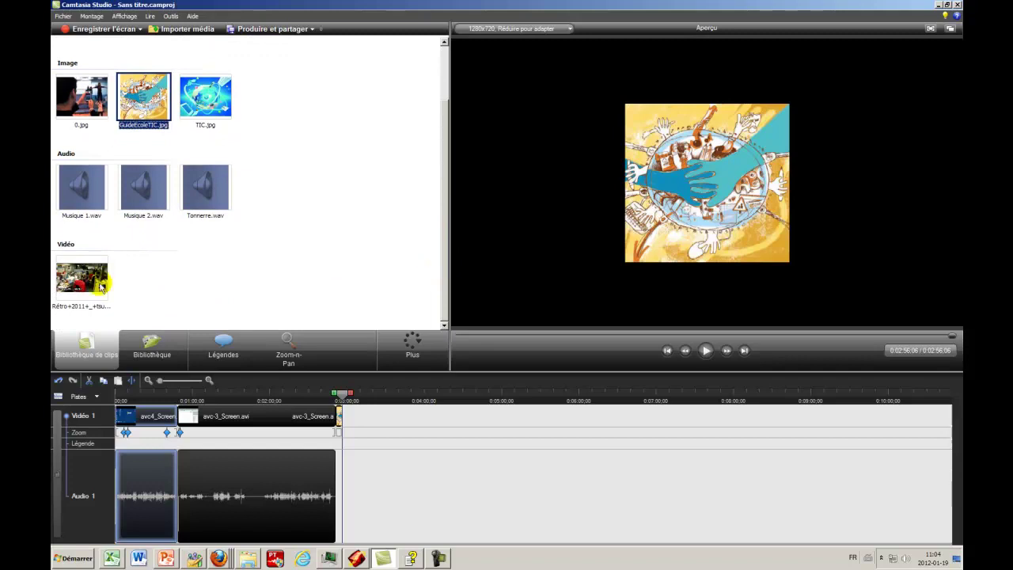
pyautogui.moveTo(79, 277); pyautogui.dragTo(354, 425)
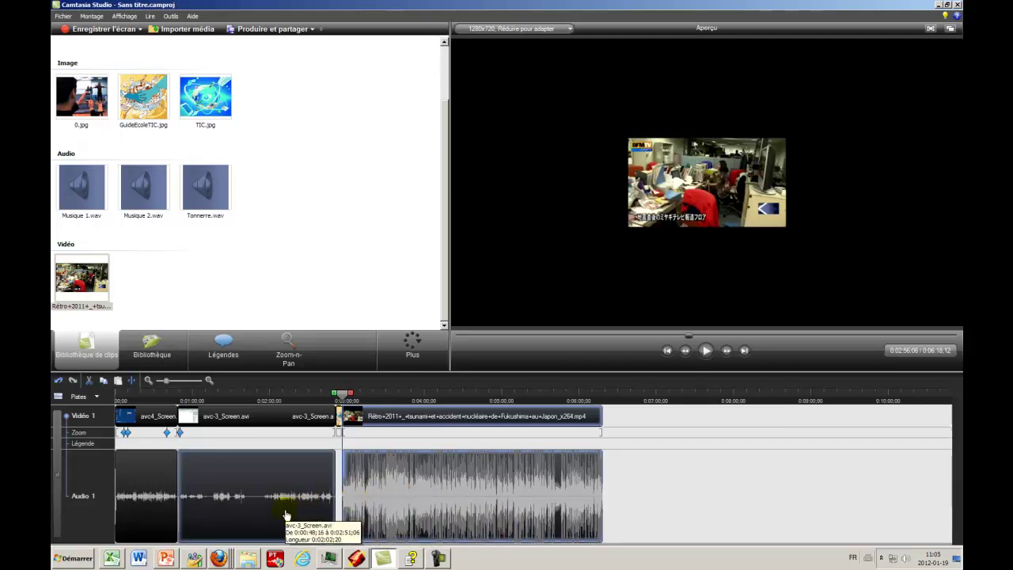
# Show the audio 2 track and place Musique 1.wav at its beginning
pyautogui.click(95, 398)
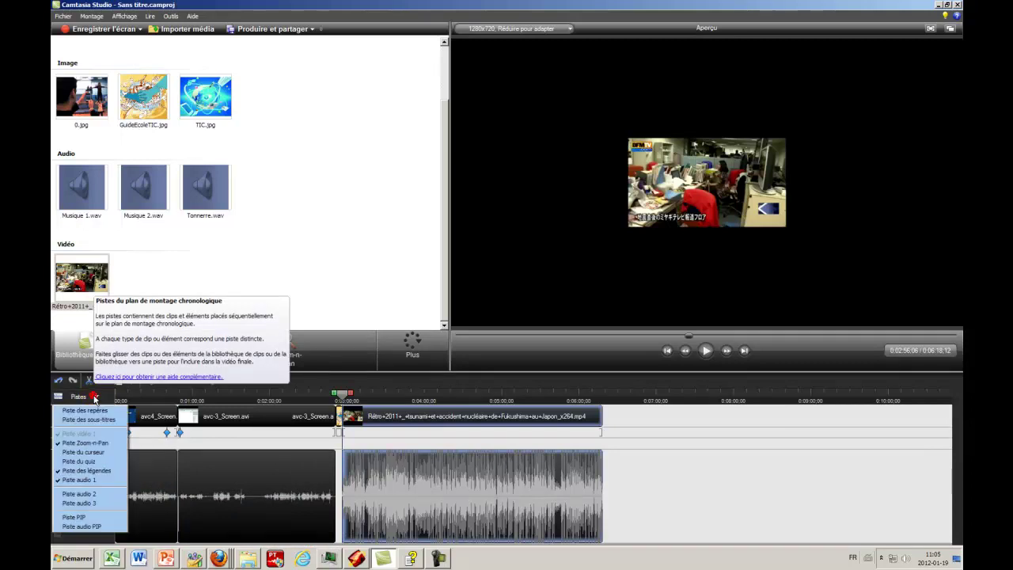
pyautogui.click(105, 498)
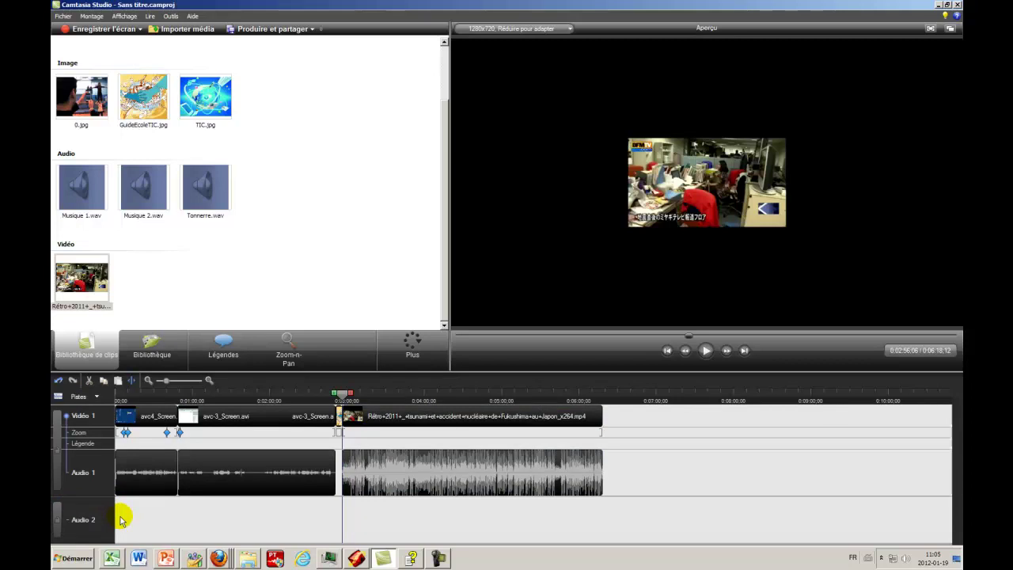
pyautogui.click(83, 193)
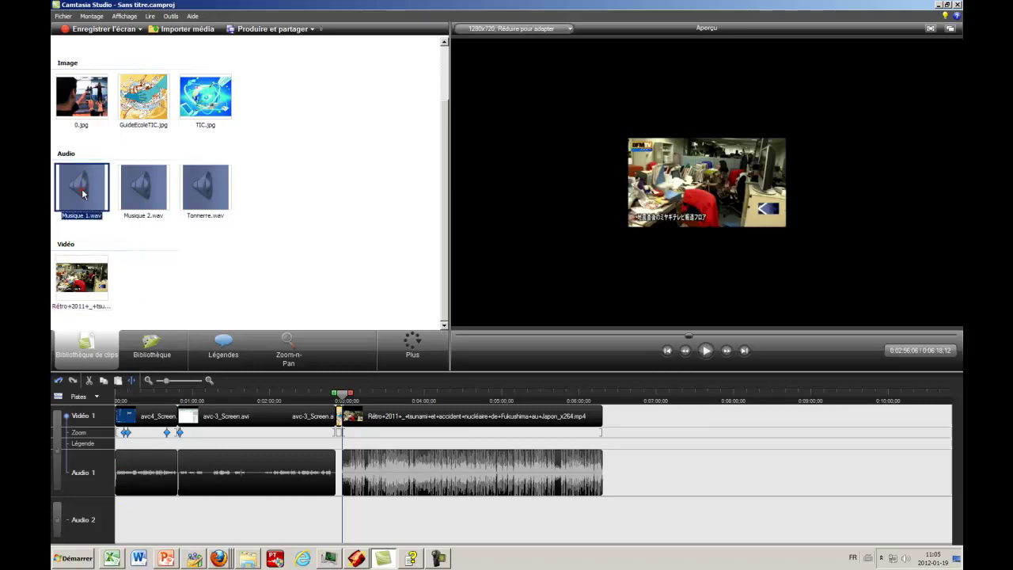
pyautogui.moveTo(85, 193); pyautogui.dragTo(134, 527)
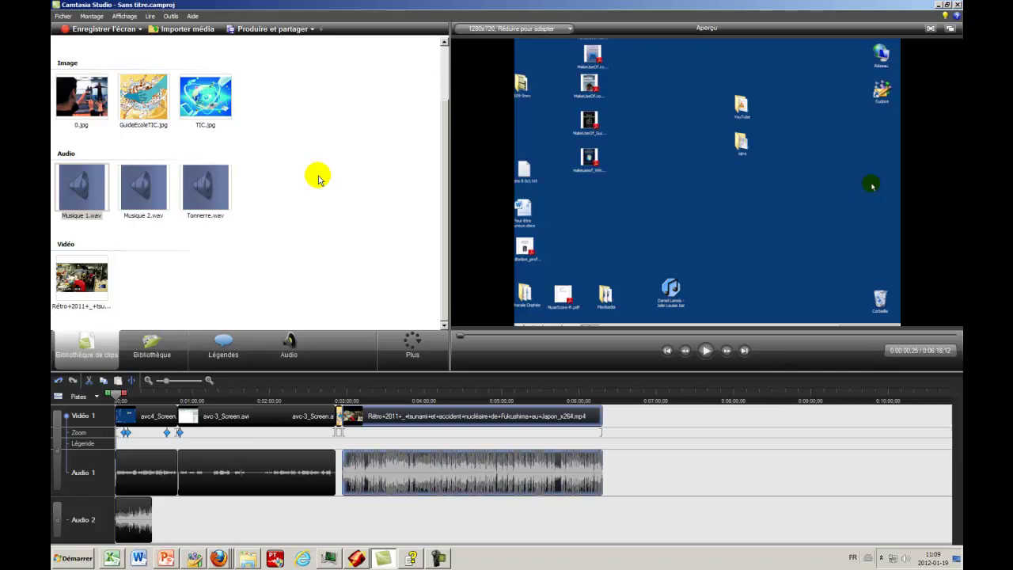
# Preview the tsunami video on the timeline and split its clip at about 0:03:36
pyautogui.click(116, 396)
pyautogui.moveTo(116, 395); pyautogui.dragTo(390, 424)
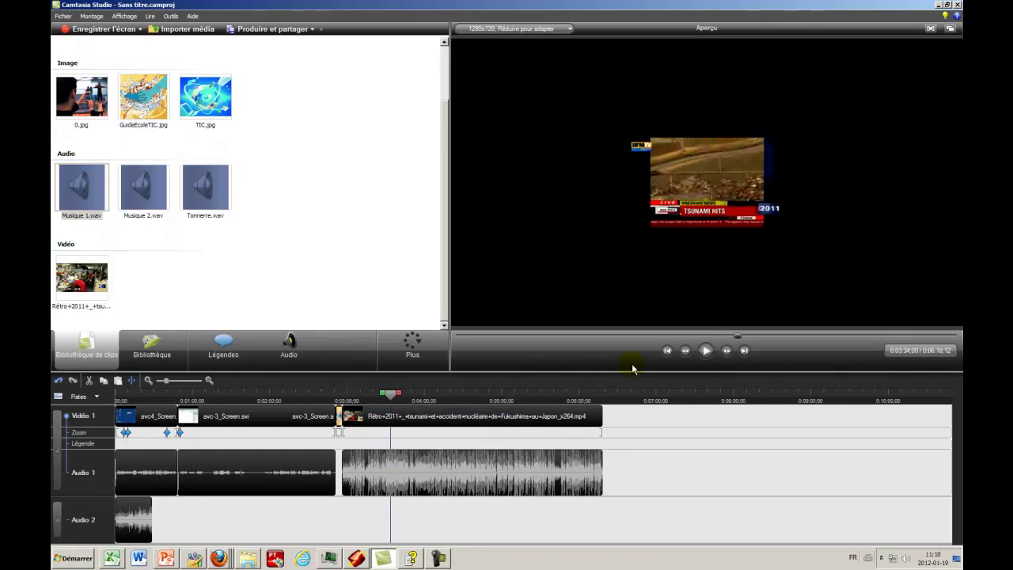
pyautogui.click(707, 352)
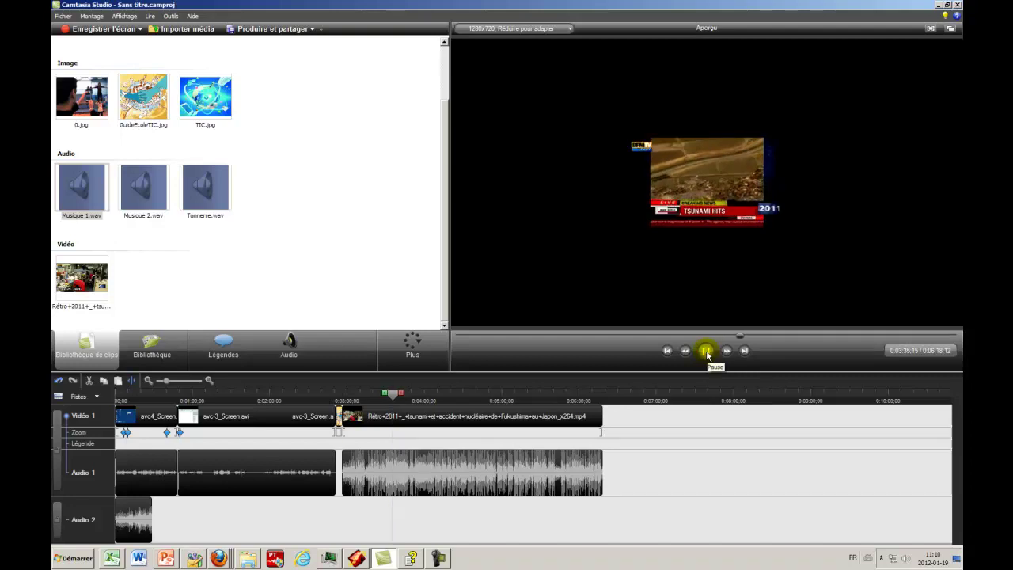
pyautogui.click(707, 354)
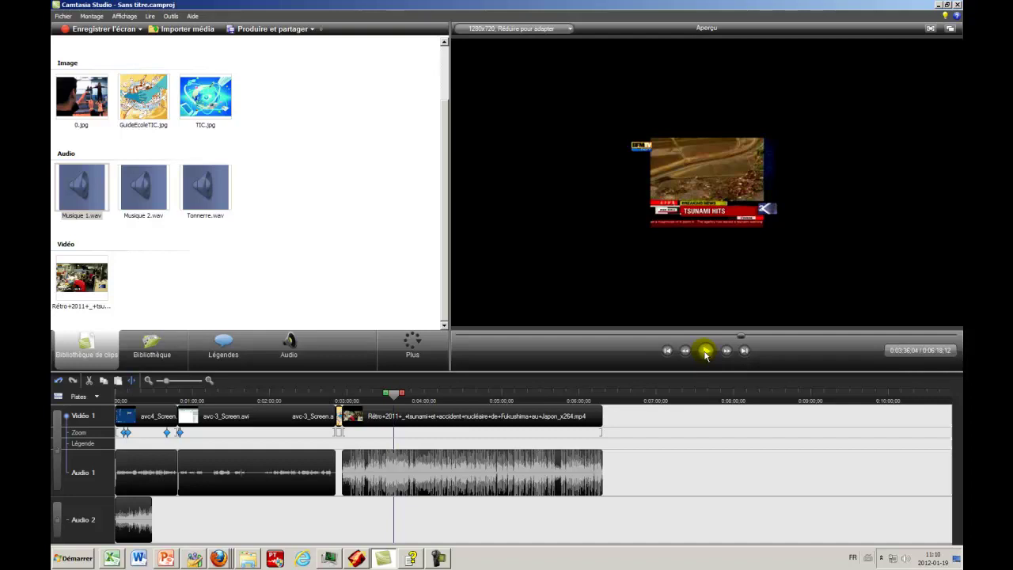
pyautogui.click(132, 383)
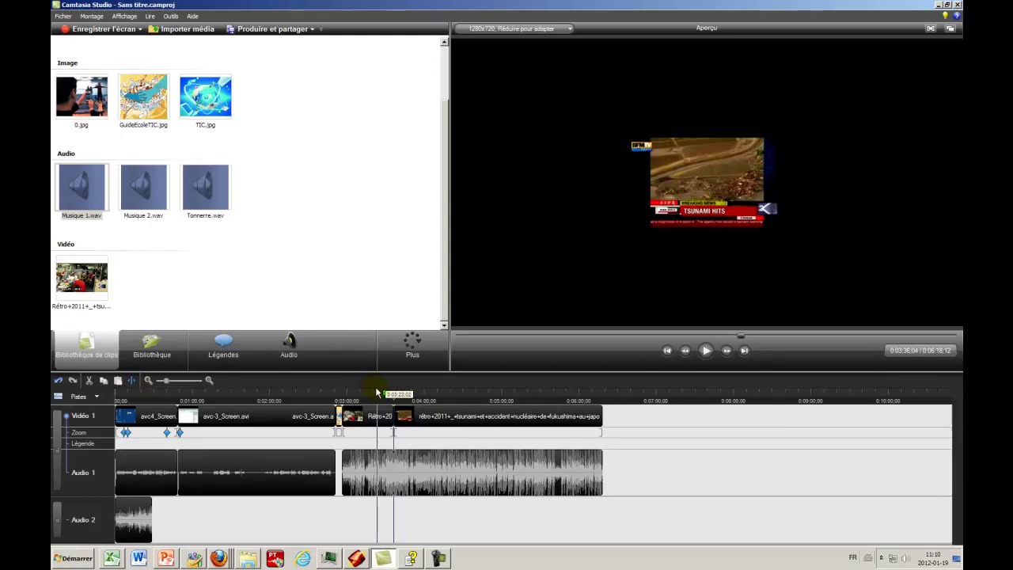
# Split the tsunami clip again at about 0:04:19 and delete the section between 0:03:36 and 0:04:19
pyautogui.moveTo(391, 398); pyautogui.dragTo(450, 400)
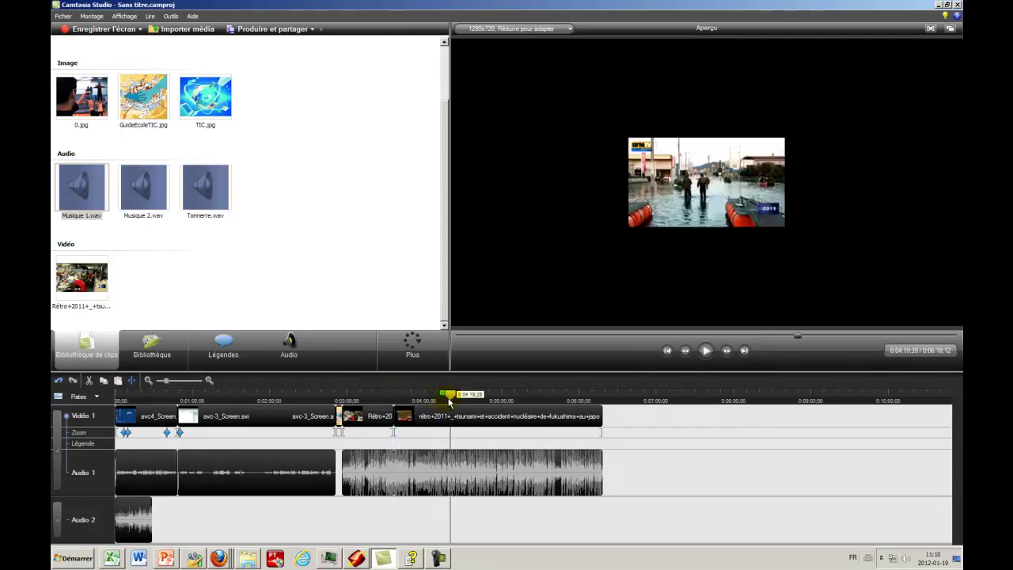
pyautogui.click(132, 383)
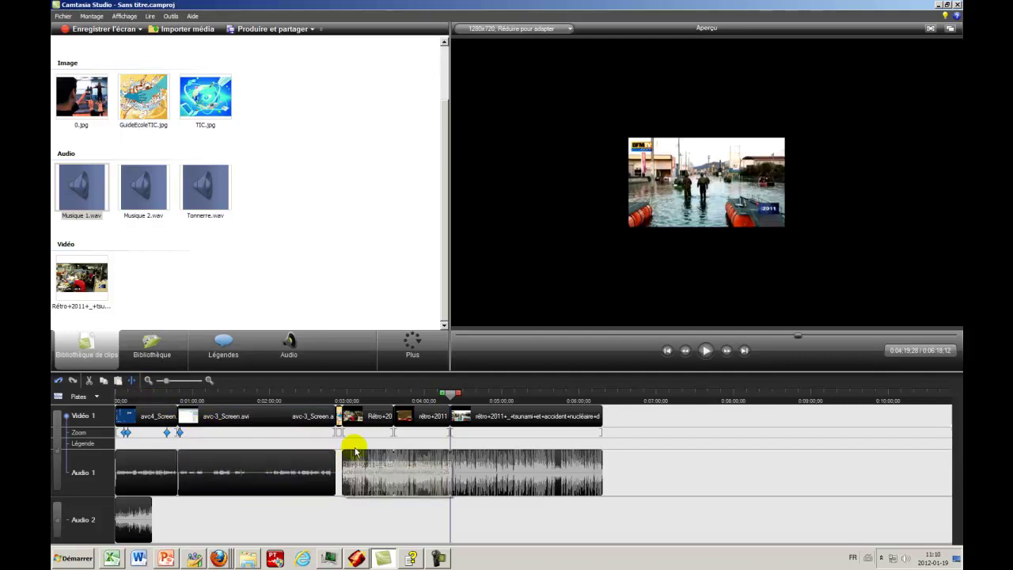
pyautogui.click(427, 418)
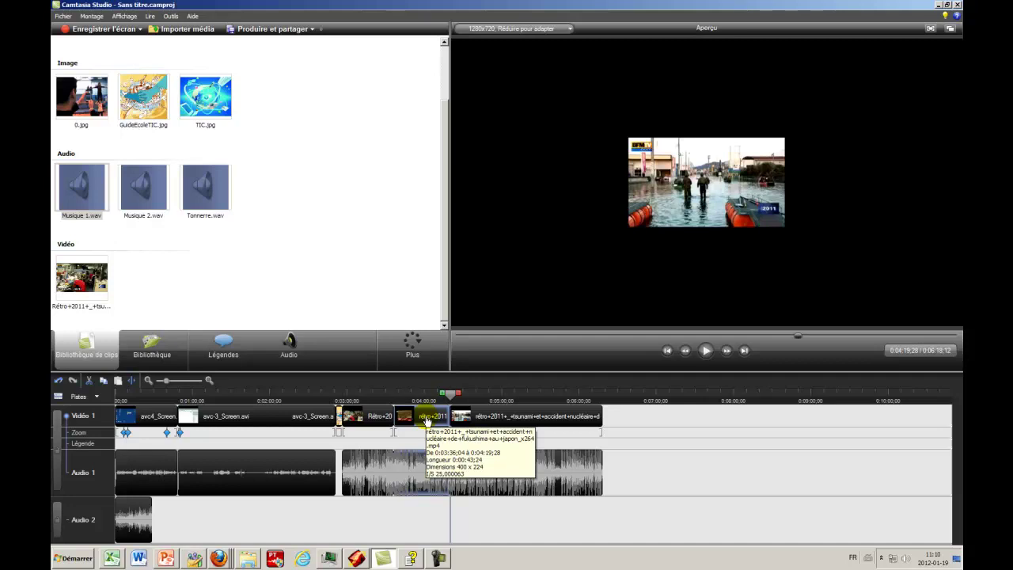
pyautogui.press('Delete')
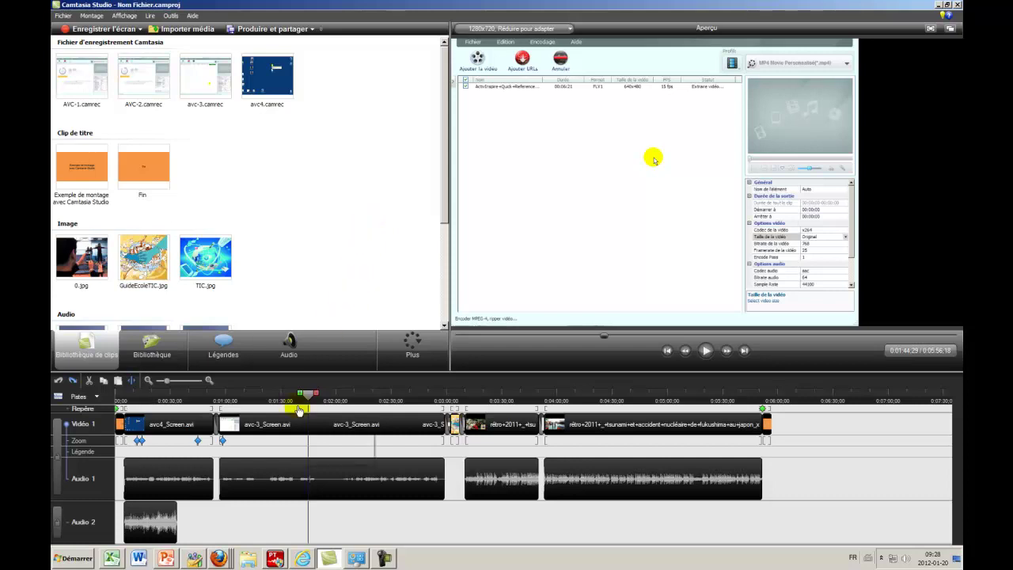
# In the Nom Fichier project, select the timeline range from about 0:01:50 to 0:02:28 and cut it
pyautogui.moveTo(309, 400)
pyautogui.mouseDown()
pyautogui.moveTo(287, 401)
pyautogui.moveTo(396, 400)
pyautogui.mouseUp()
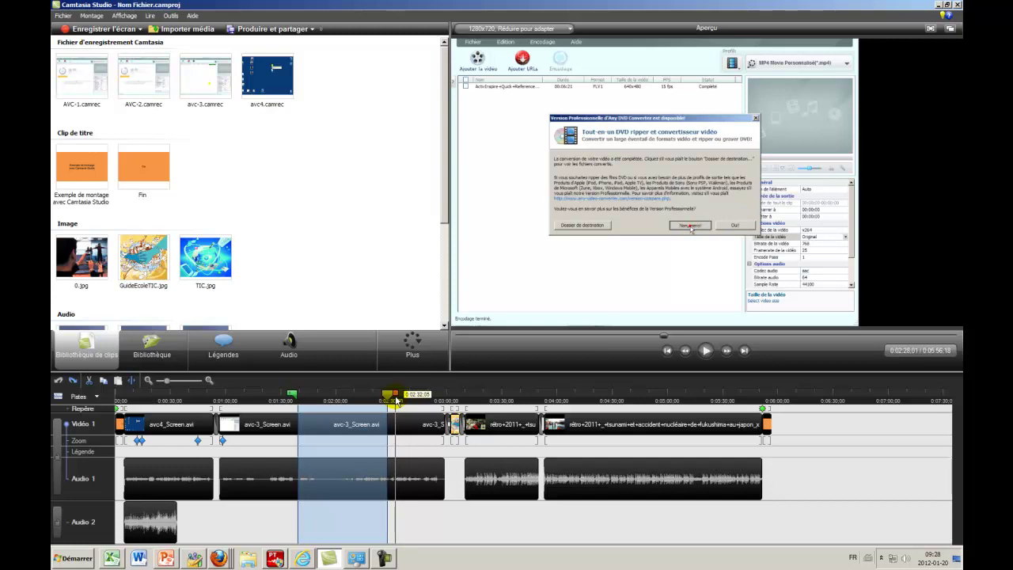
pyautogui.moveTo(293, 394)
pyautogui.mouseDown()
pyautogui.moveTo(335, 396)
pyautogui.moveTo(278, 398)
pyautogui.moveTo(313, 399)
pyautogui.mouseUp()
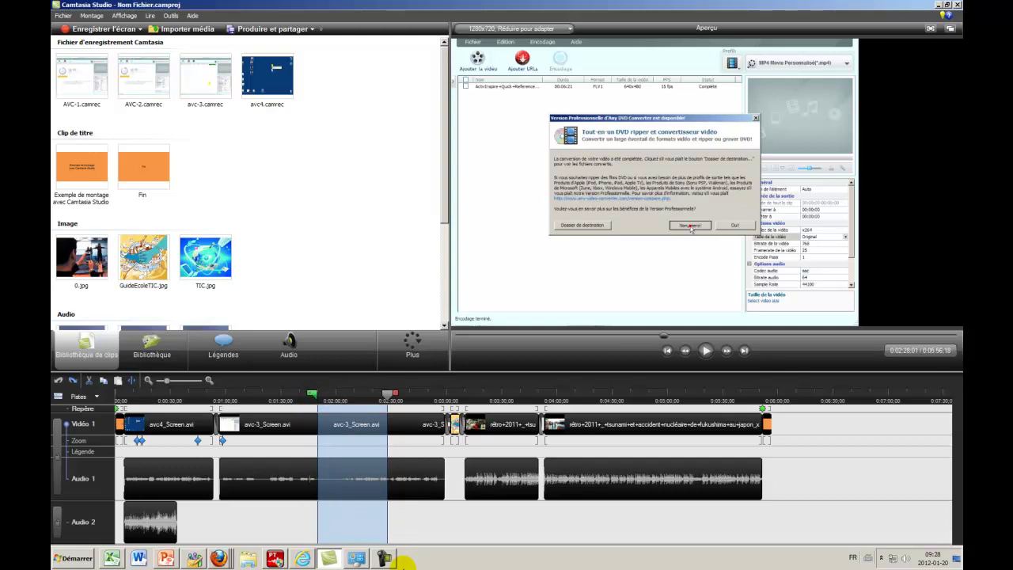
pyautogui.hotkey('ctrl', 'x')
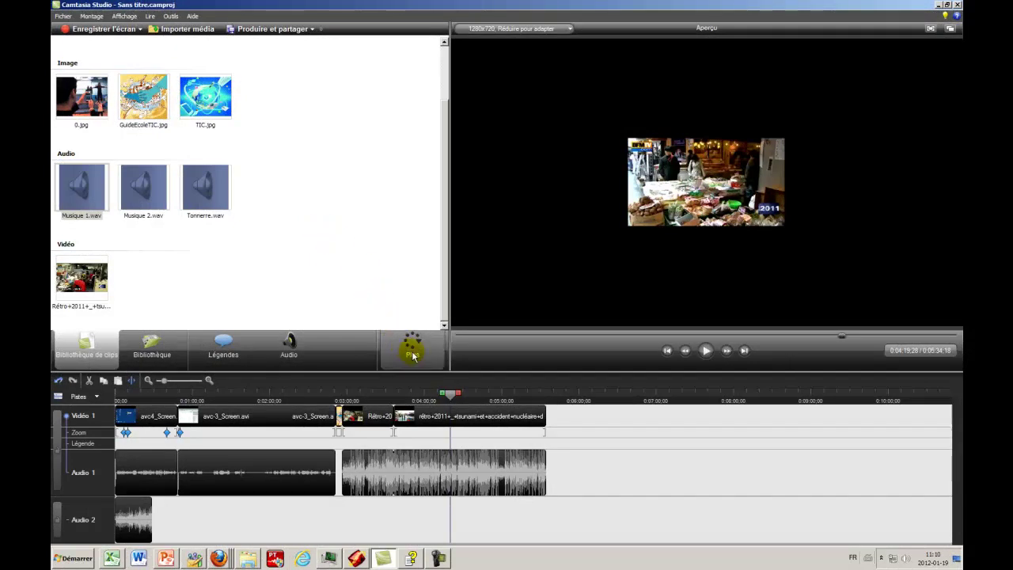
# Add a Dégradé transition between avc4 and avc-3, Iris before the GuideEcoleTIC image, and a rotating-cube transition after the image
pyautogui.click(412, 355)
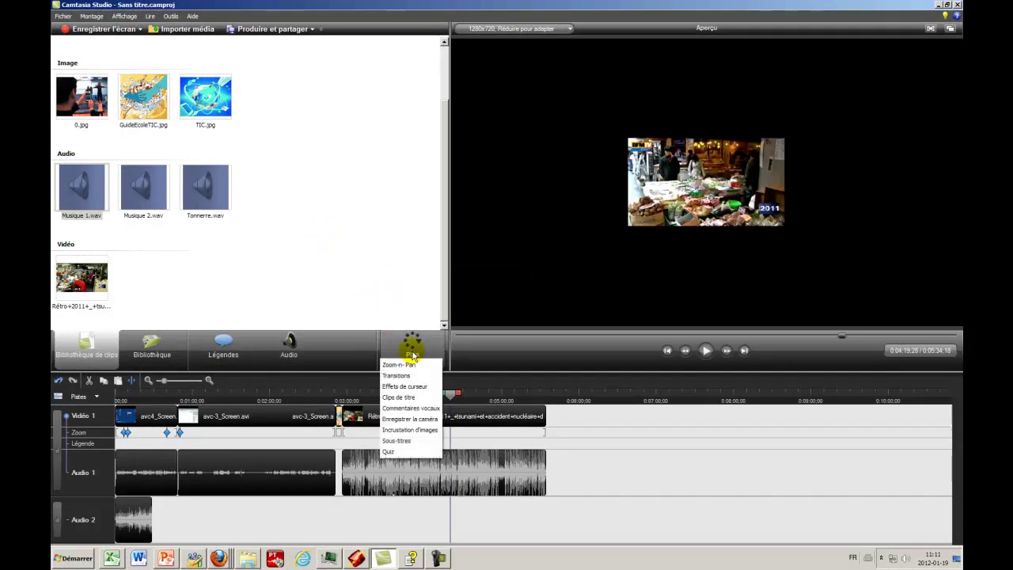
pyautogui.click(412, 377)
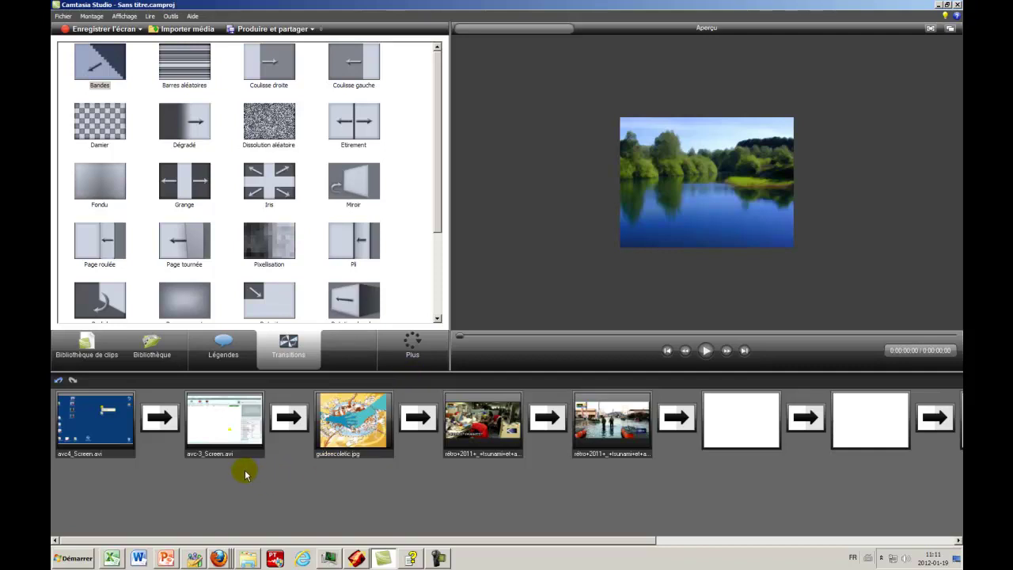
pyautogui.moveTo(437, 219)
pyautogui.mouseDown()
pyautogui.moveTo(436, 312)
pyautogui.moveTo(437, 214)
pyautogui.mouseUp()
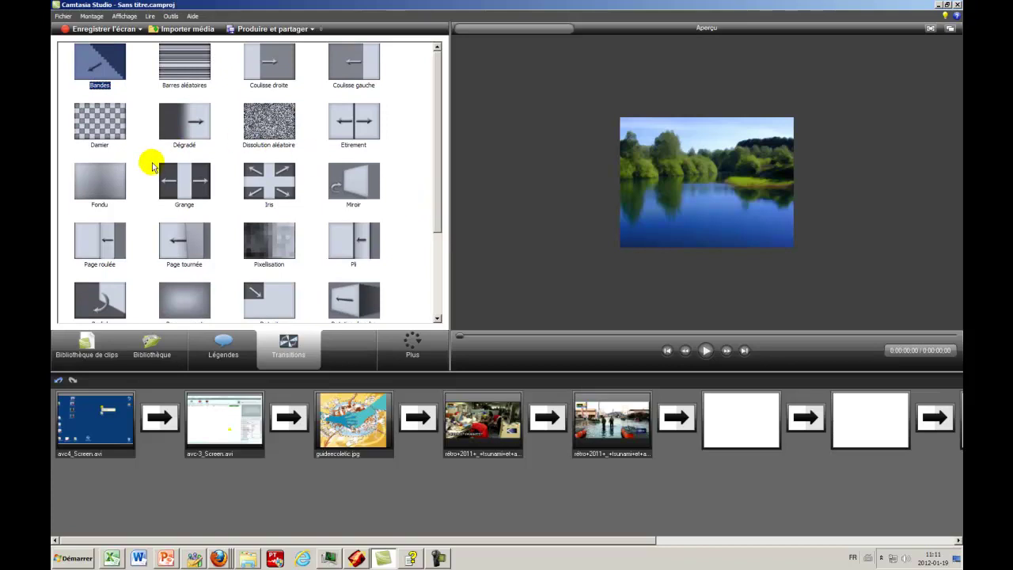
pyautogui.moveTo(181, 124); pyautogui.dragTo(160, 438)
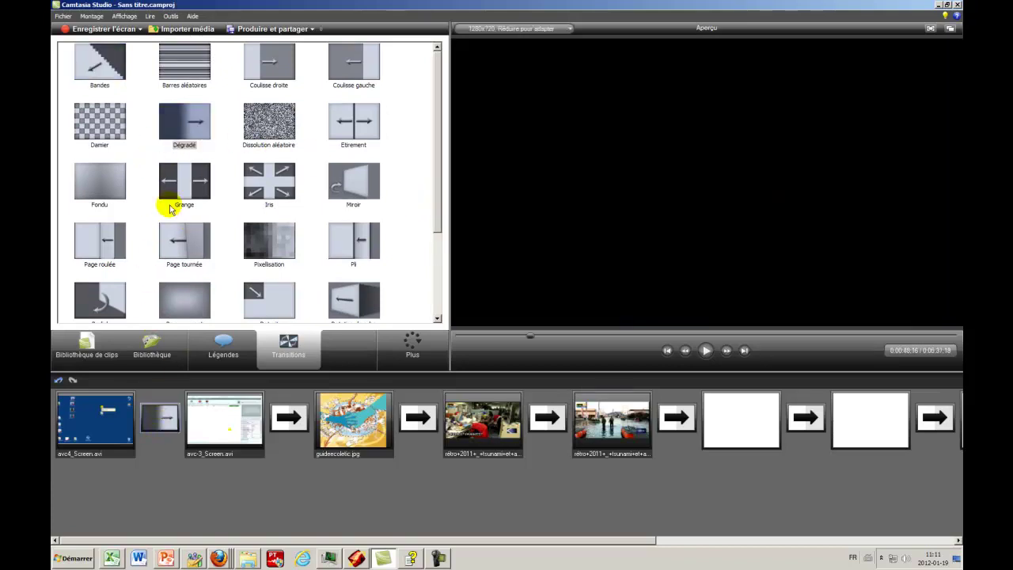
pyautogui.moveTo(269, 185); pyautogui.dragTo(296, 419)
pyautogui.moveTo(345, 304); pyautogui.dragTo(418, 418)
# Try transitions including Dissolution aléatoire between the two tsunami clips, settling on Etirement
pyautogui.moveTo(176, 294); pyautogui.dragTo(546, 417)
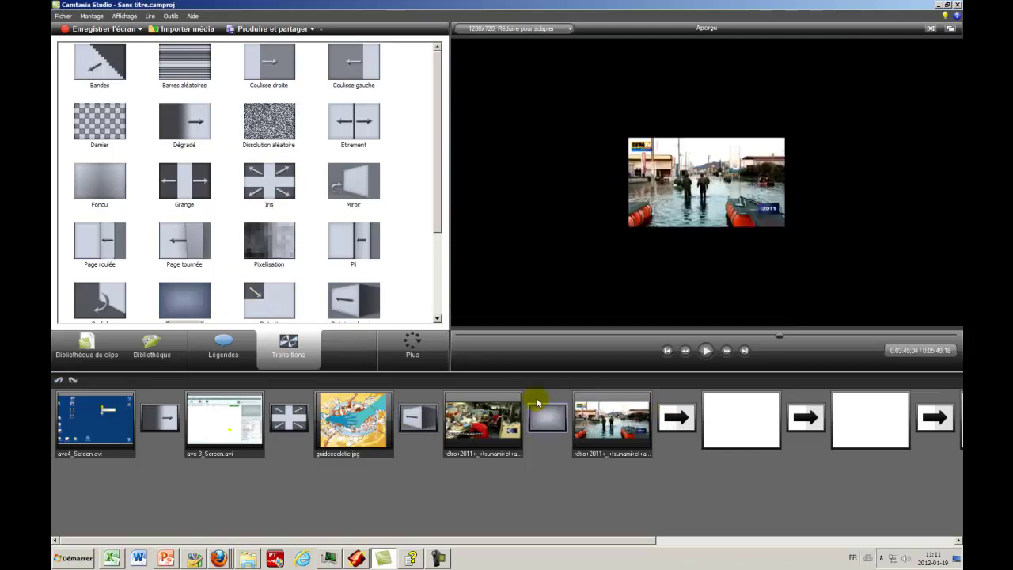
pyautogui.moveTo(268, 122); pyautogui.dragTo(672, 421)
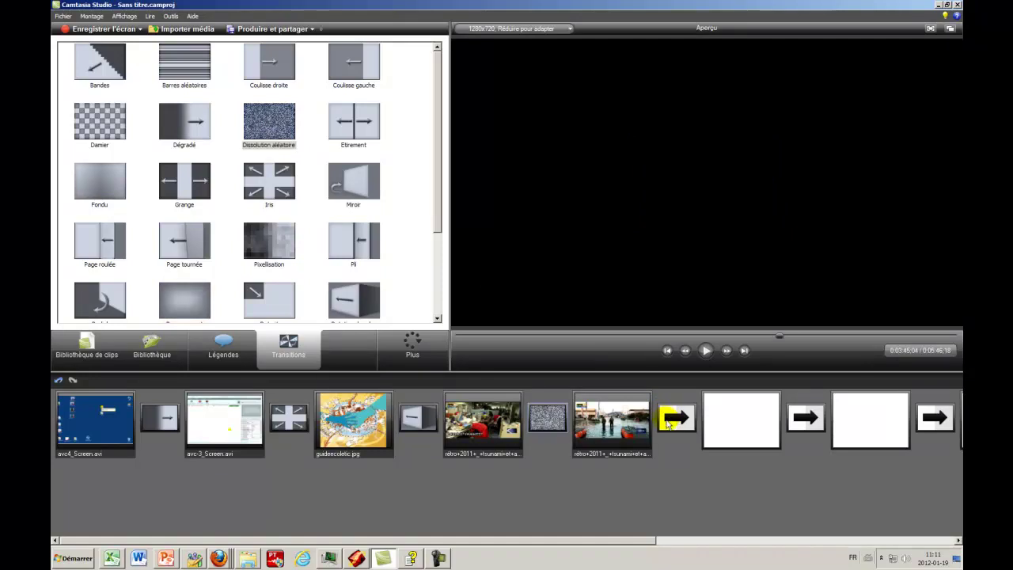
pyautogui.moveTo(354, 121); pyautogui.dragTo(672, 425)
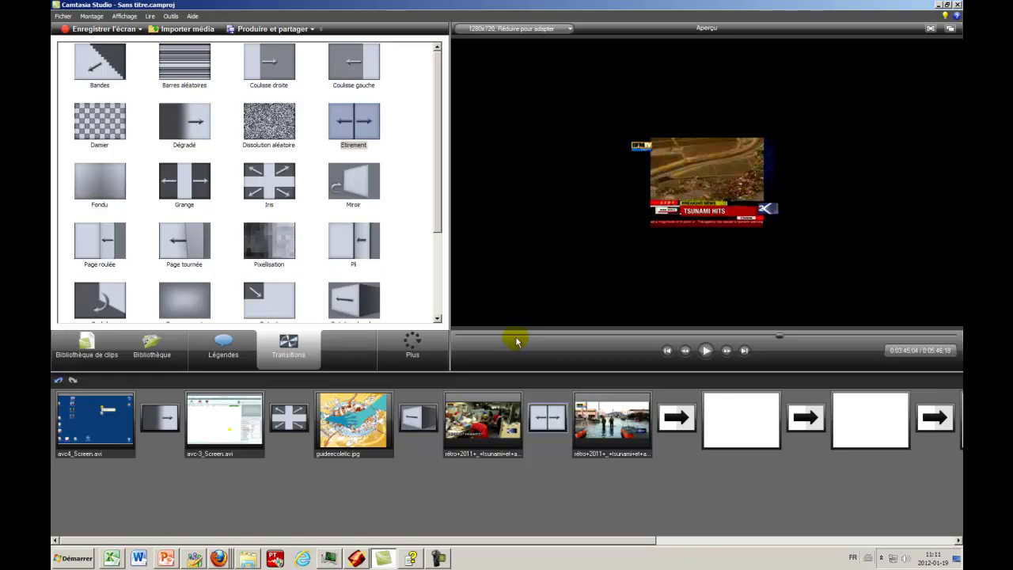
# Return to the timeline and open the audio editing options for the first tsunami clip
pyautogui.click(83, 353)
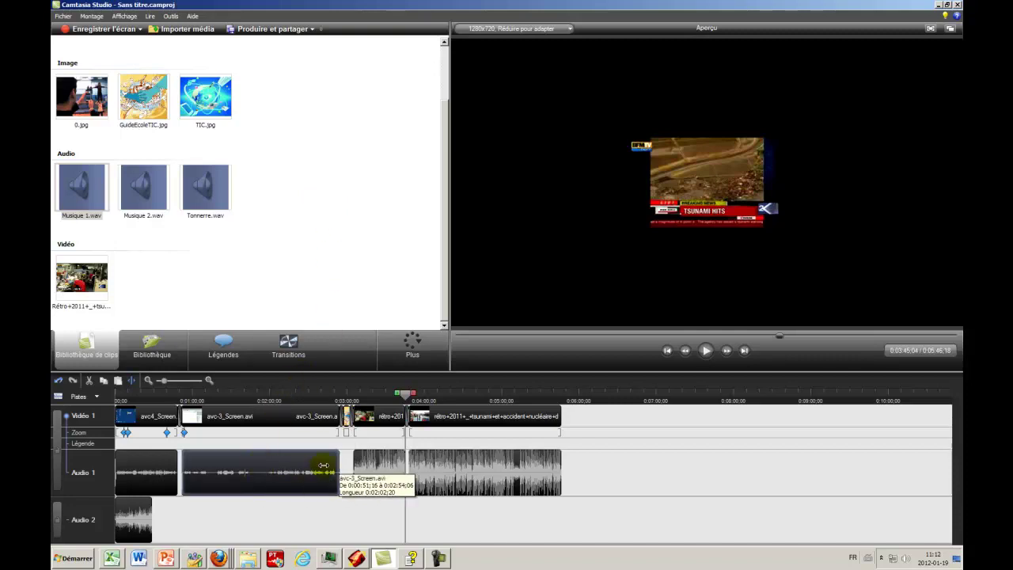
pyautogui.click(378, 473)
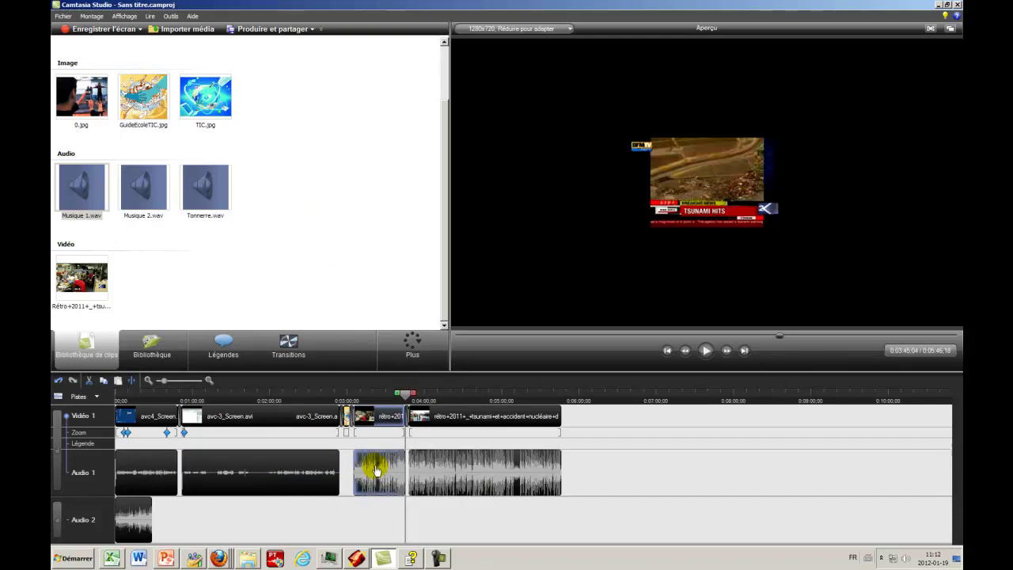
pyautogui.rightClick(377, 470)
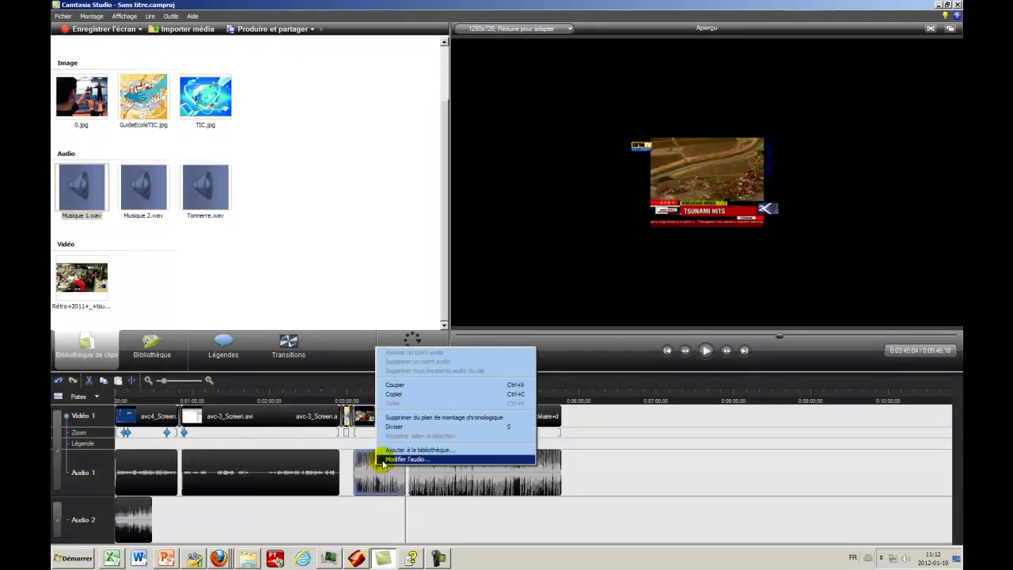
pyautogui.click(383, 460)
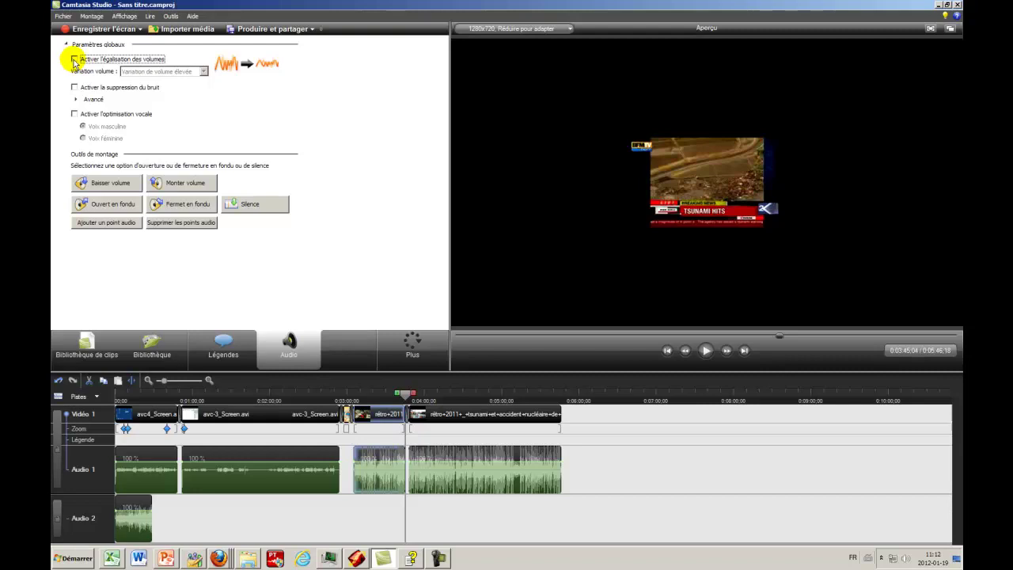
# Try volume levelling on the project's audio with high volume variation and turn it back off
pyautogui.click(74, 59)
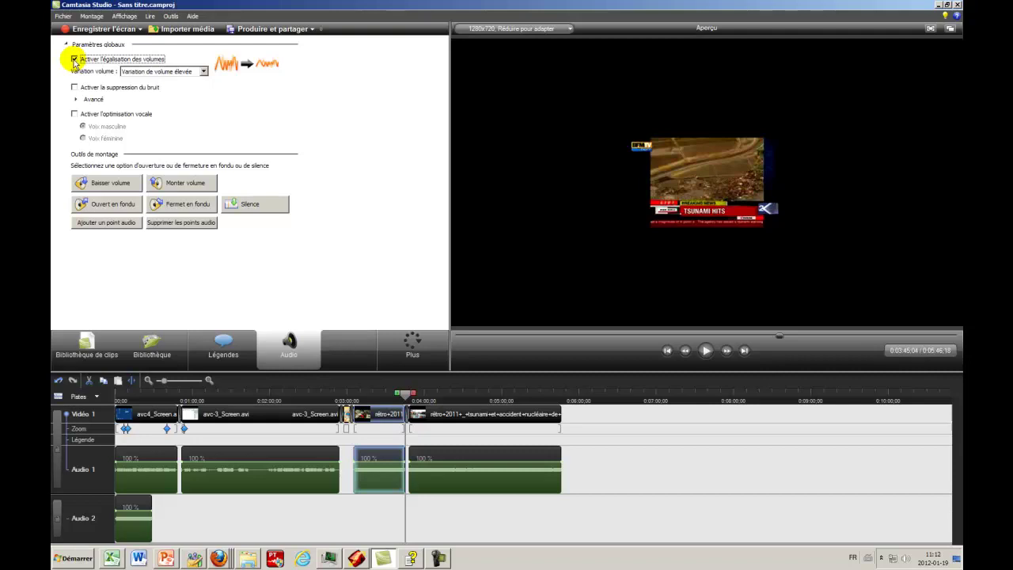
pyautogui.click(75, 60)
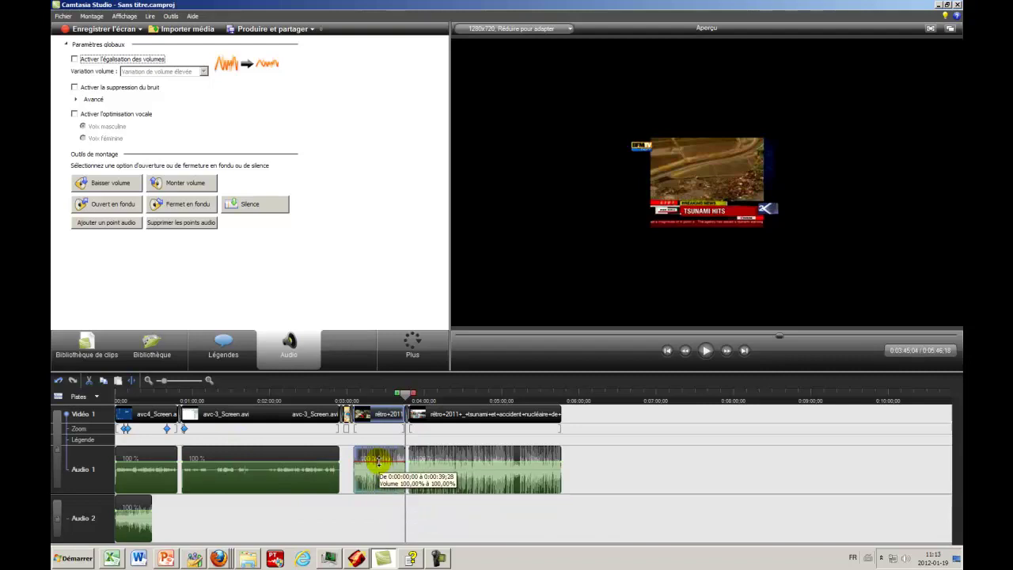
# Lower the audio volume of both tsunami clips well below their original level on the Audio 1 track
pyautogui.click(380, 478)
pyautogui.moveTo(381, 464); pyautogui.dragTo(379, 485)
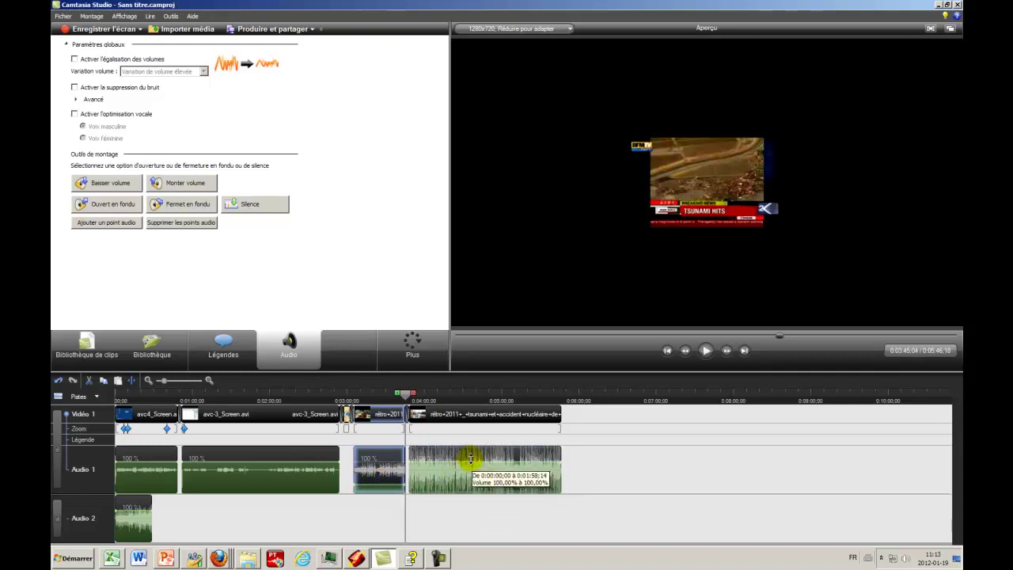
pyautogui.moveTo(472, 461); pyautogui.dragTo(472, 484)
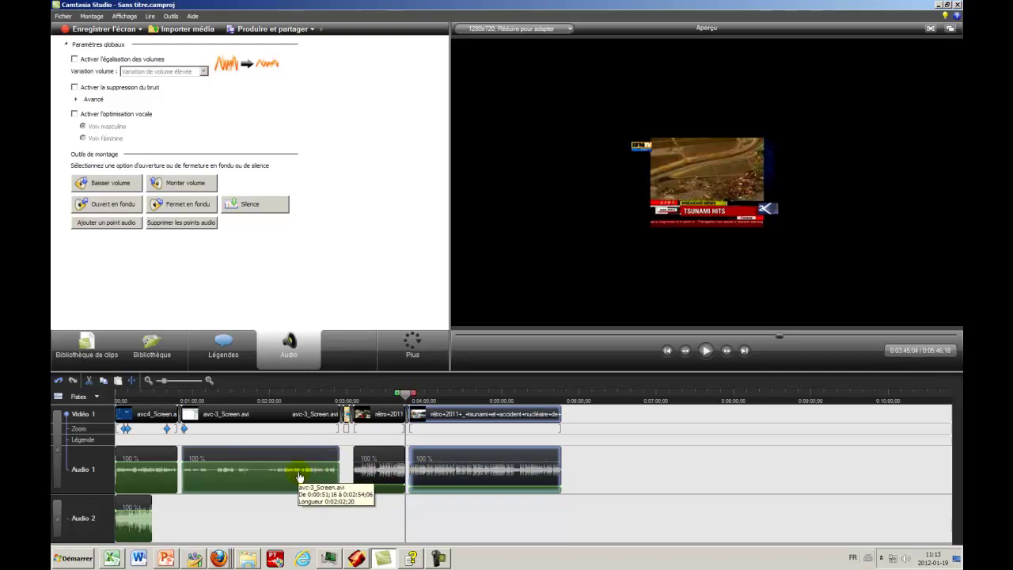
# Try raising the avc-3 clip's audio volume to 150% and bring it back to its original level
pyautogui.click(261, 451)
pyautogui.moveTo(262, 451); pyautogui.dragTo(261, 445)
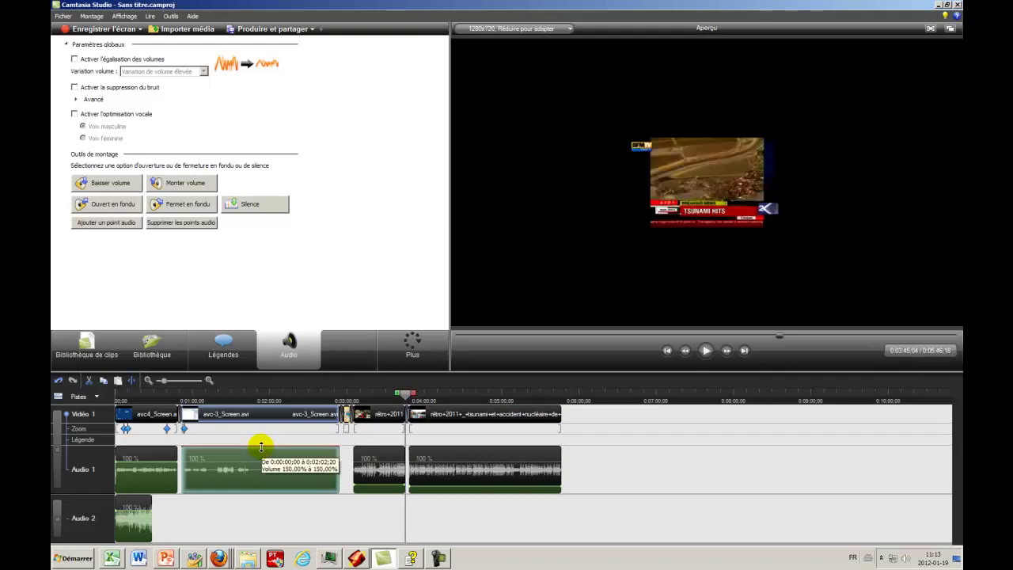
pyautogui.moveTo(261, 447); pyautogui.dragTo(264, 464)
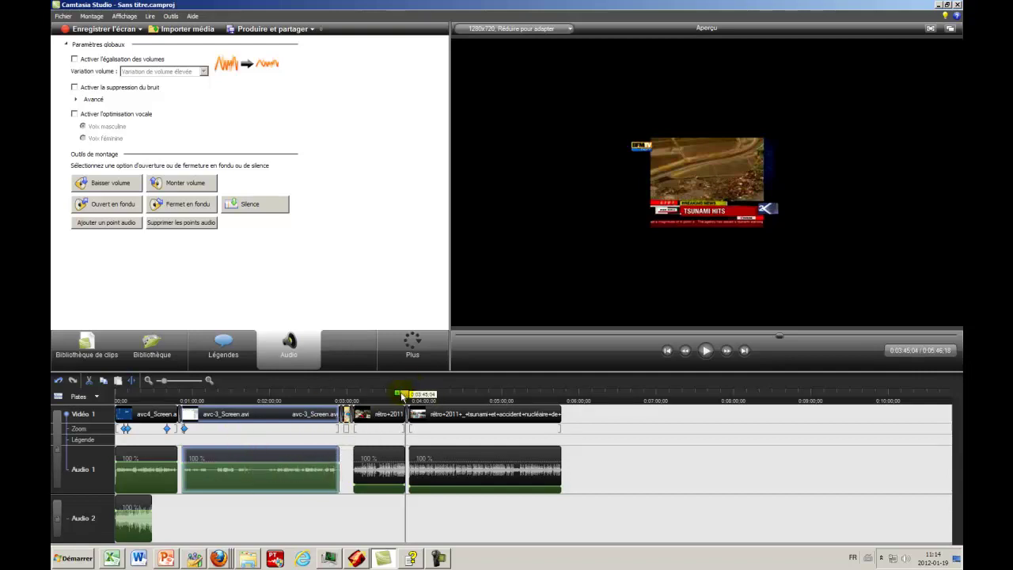
# Add audio points to the avc-3 clip at about 0:01:19, 0:01:44 and 0:02:16, and position the playhead at about 0:02:35
pyautogui.moveTo(404, 395); pyautogui.dragTo(217, 398)
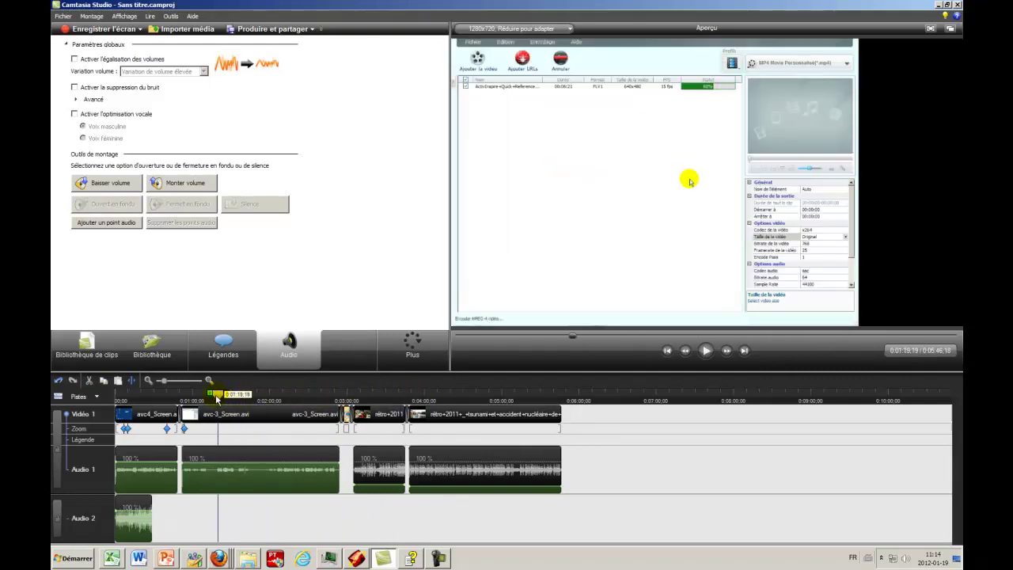
pyautogui.click(105, 224)
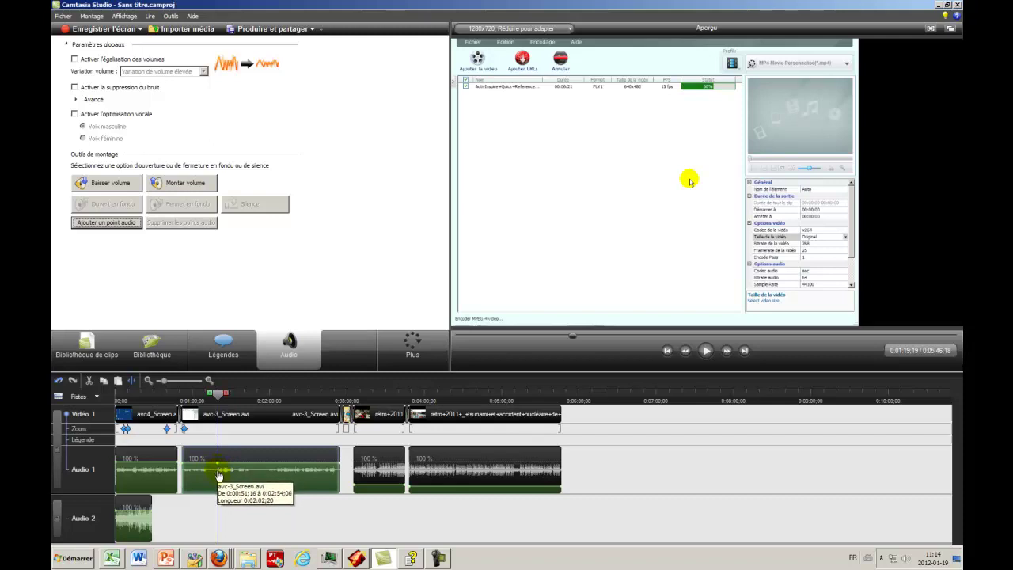
pyautogui.moveTo(210, 398); pyautogui.dragTo(249, 404)
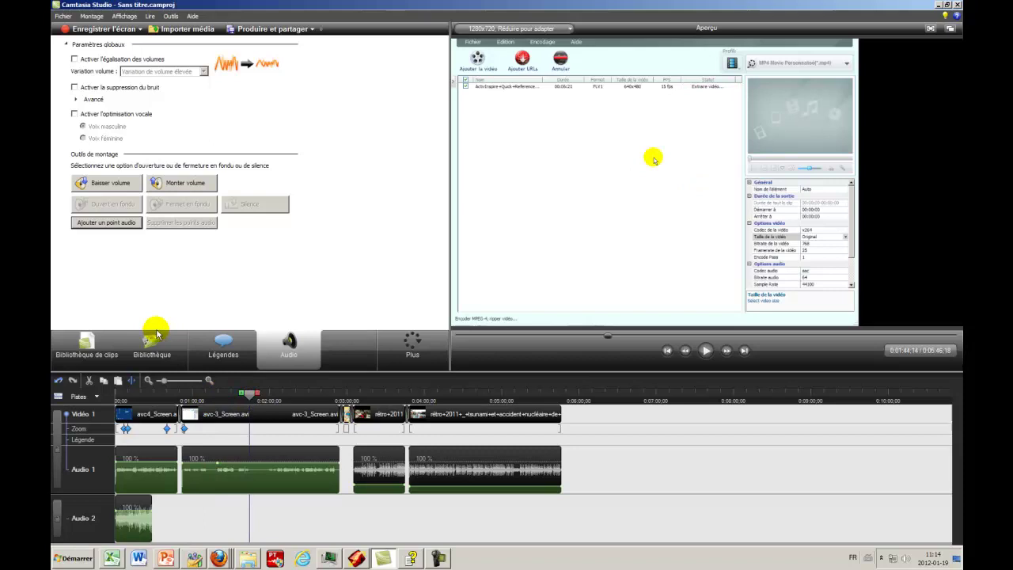
pyautogui.click(101, 224)
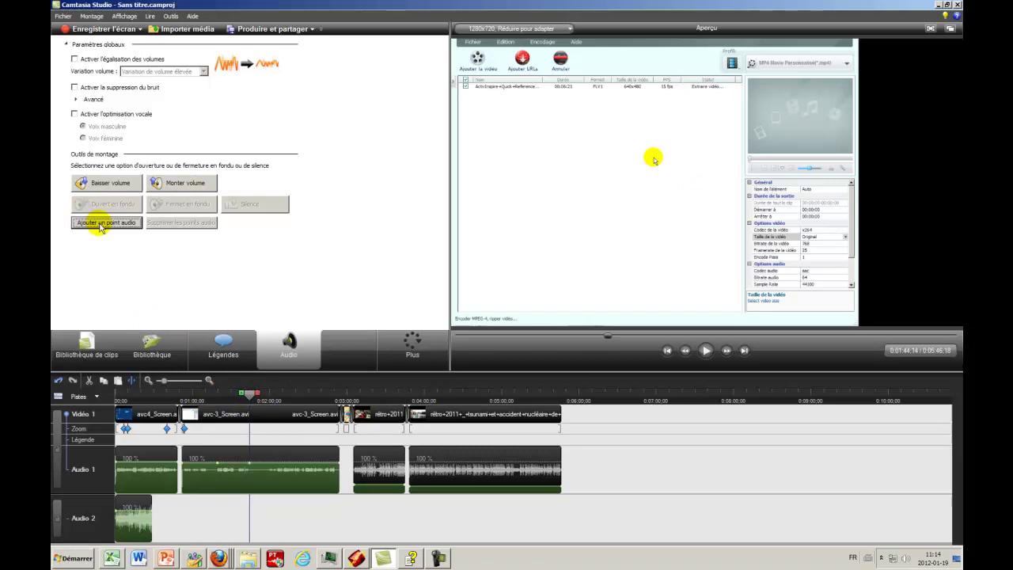
pyautogui.moveTo(247, 394); pyautogui.dragTo(292, 406)
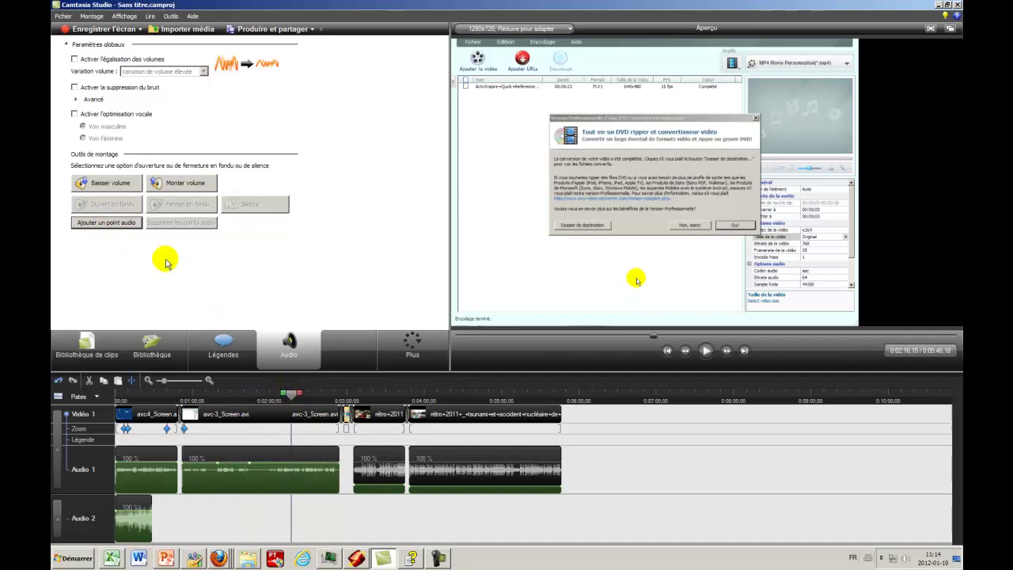
pyautogui.click(125, 225)
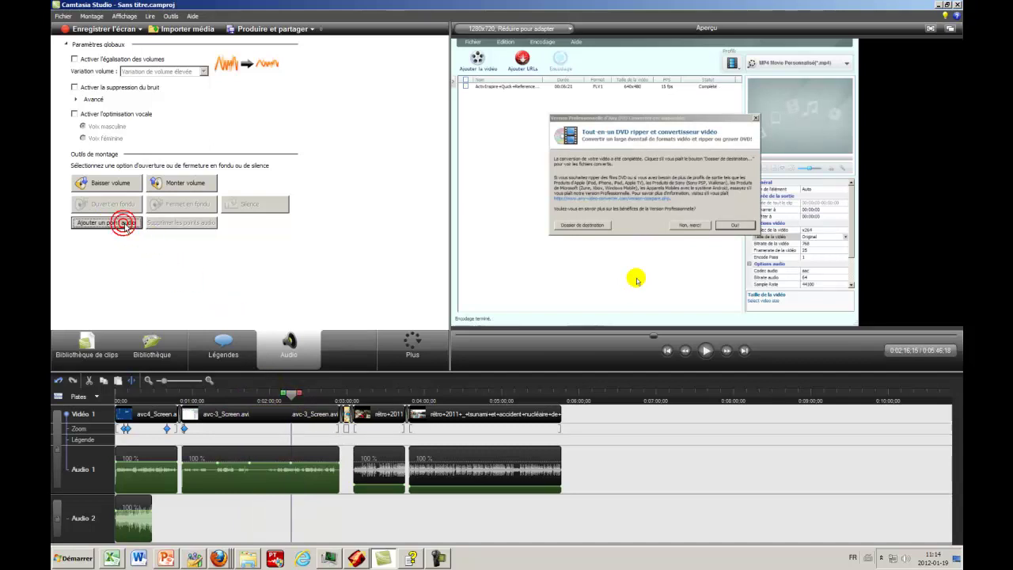
pyautogui.moveTo(292, 394); pyautogui.dragTo(315, 403)
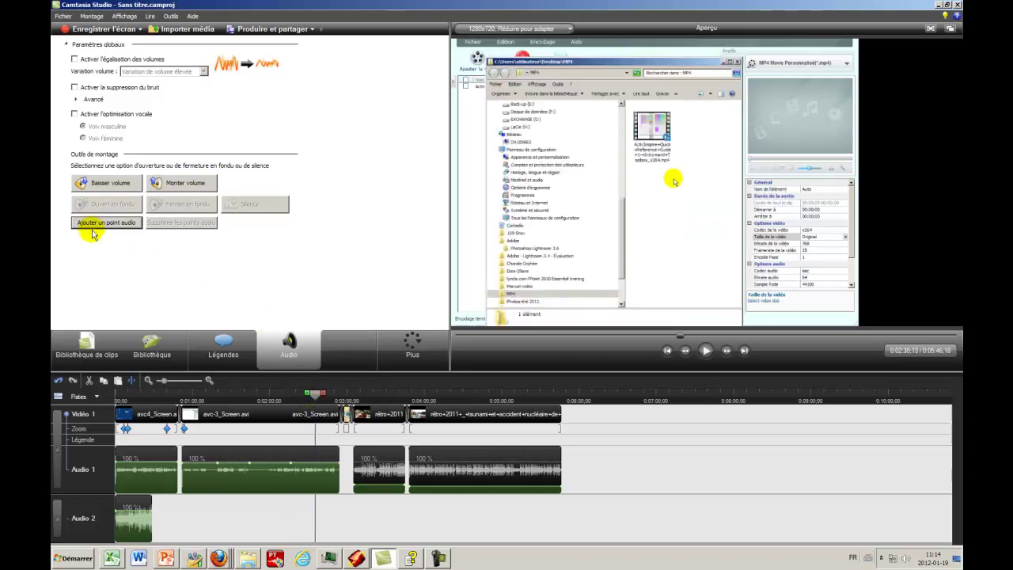